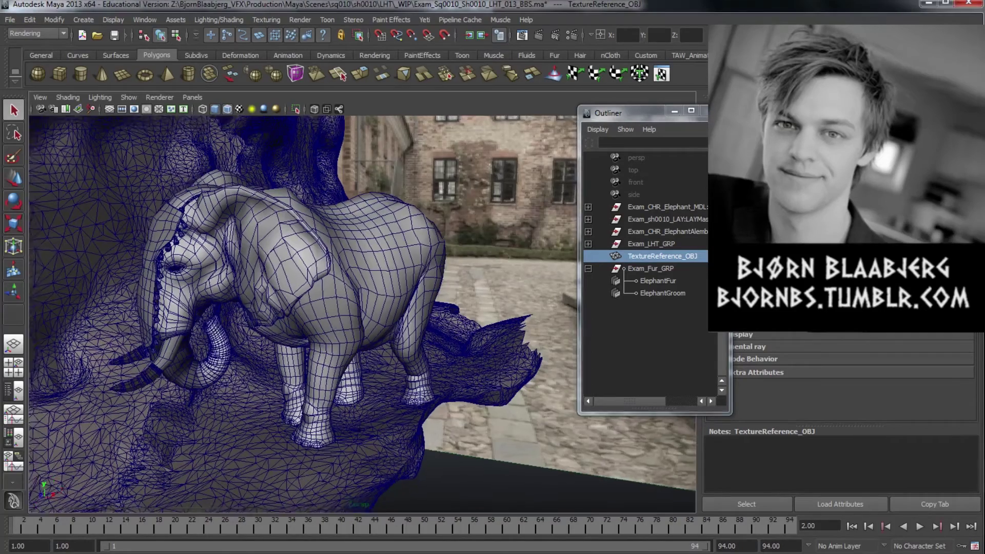
- Inspect the yellow groom strands on the elephant's tail up close and in relation to the whole body
{"action": "left_click_drag", "start_coordinate": [180, 462], "coordinate": [379, 354], "text": "alt"}
{"action": "right_click_drag", "start_coordinate": [380, 354], "coordinate": [441, 349], "text": "alt"}
{"action": "middle_click_drag", "start_coordinate": [442, 348], "coordinate": [370, 293], "text": "alt"}
{"action": "right_click_drag", "start_coordinate": [369, 293], "coordinate": [437, 293], "text": "alt"}
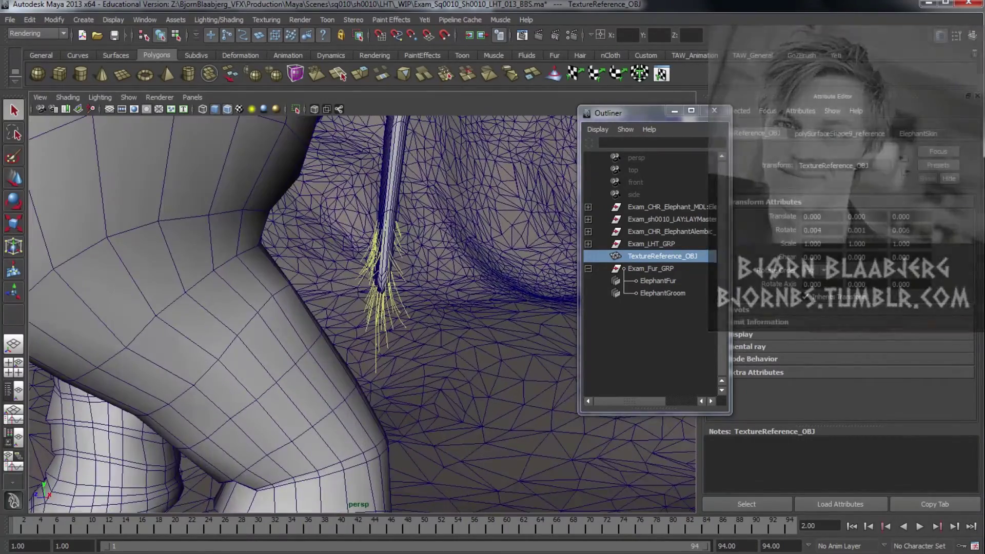
{"action": "scroll", "coordinate": [361, 315], "scroll_direction": "down", "scroll_amount": 8}
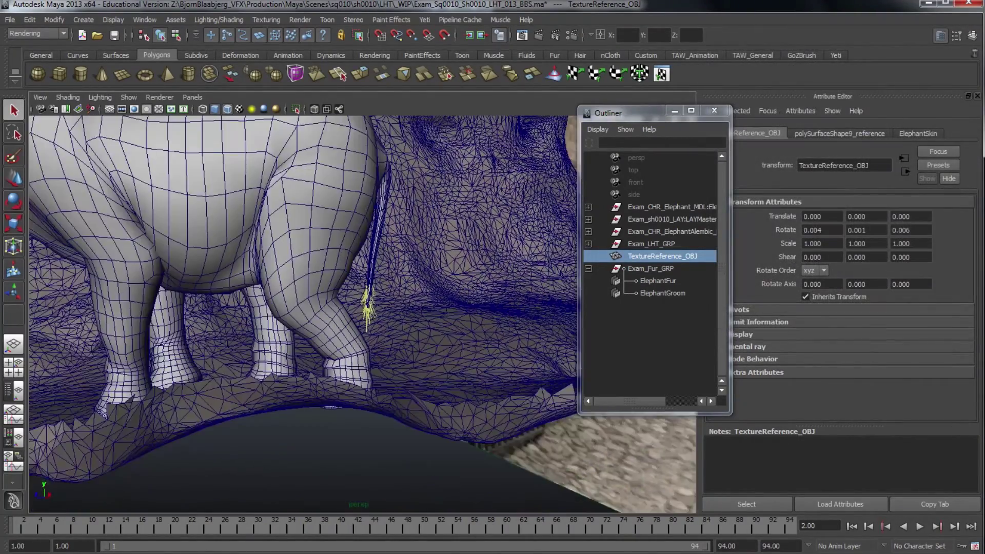
{"action": "left_click_drag", "start_coordinate": [361, 314], "coordinate": [405, 361], "text": "alt"}
{"action": "middle_click_drag", "start_coordinate": [406, 362], "coordinate": [441, 391], "text": "alt"}
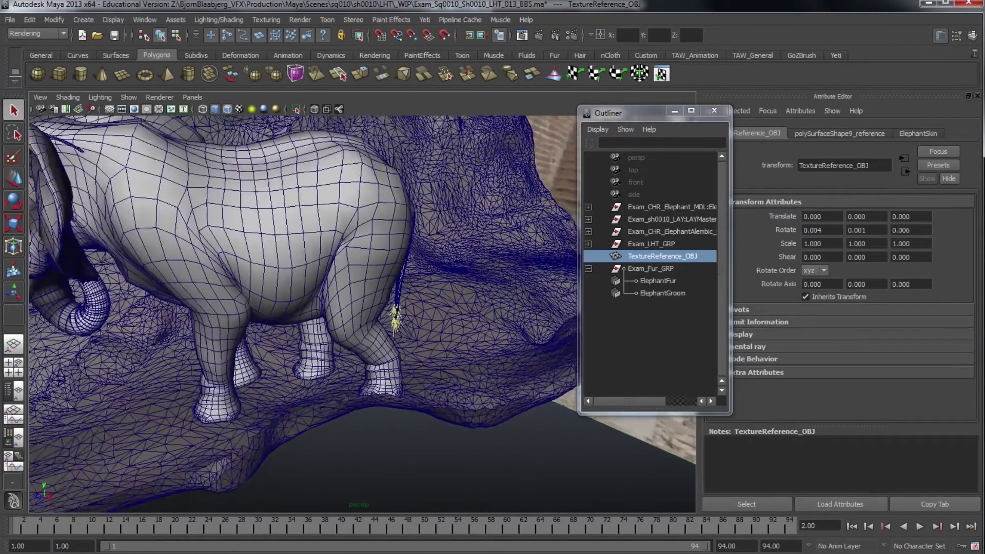
- Play the animation to check how the tail strands follow the moving elephant, and return to frame 1
{"action": "scroll", "coordinate": [363, 315], "scroll_direction": "down", "scroll_amount": 3}
{"action": "key", "text": "alt+v"}
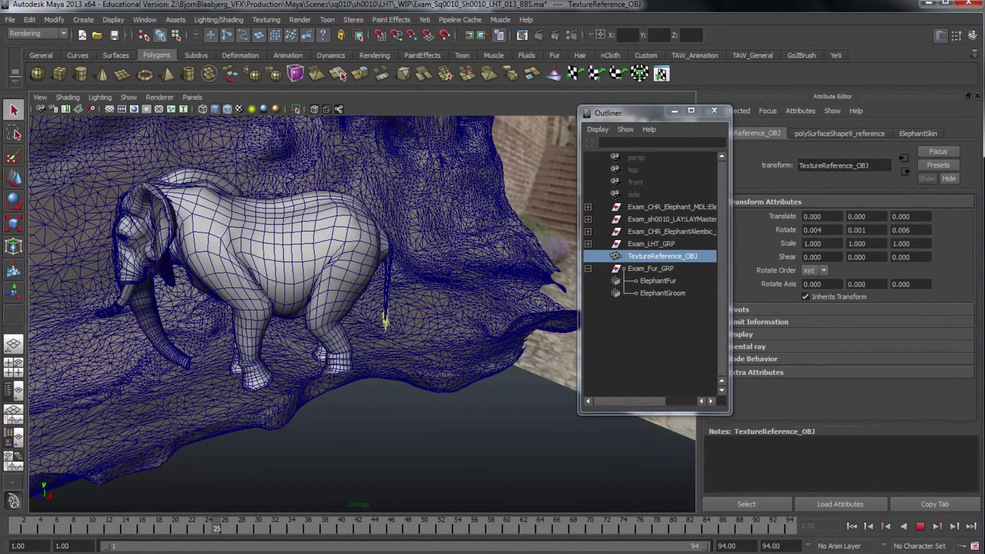
{"action": "key", "text": "alt+v"}
{"action": "scroll", "coordinate": [362, 314], "scroll_direction": "up", "scroll_amount": 5}
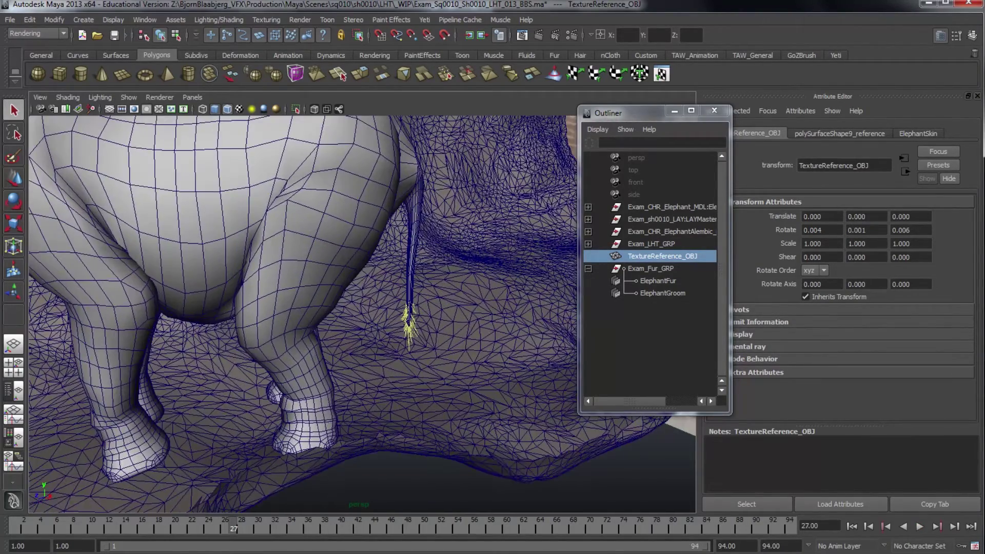
{"action": "key", "text": "alt+shift+v"}
{"action": "scroll", "coordinate": [362, 314], "scroll_direction": "down", "scroll_amount": 3}
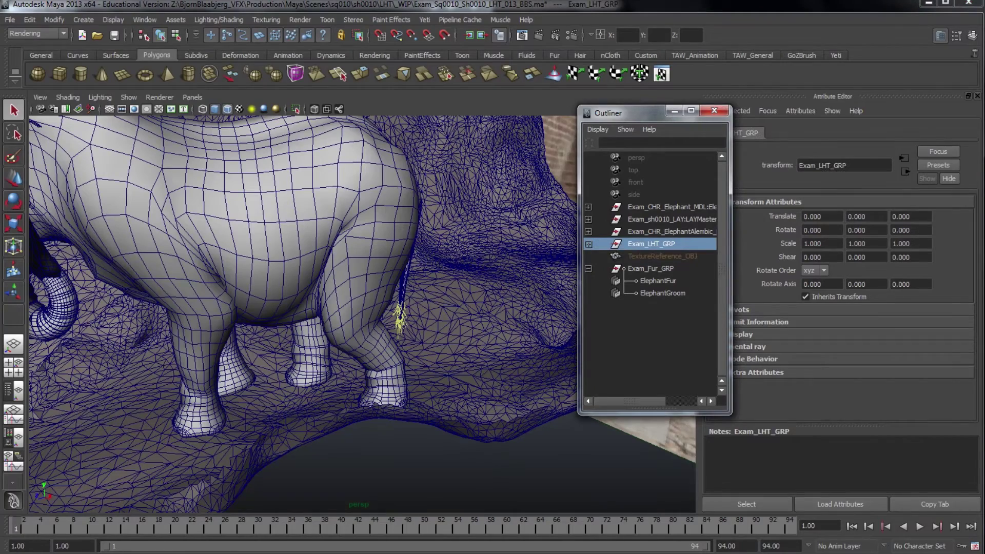
- Compare TextureReference_OBJ with the animated elephant at frame 23, return to frame 1, and hide the reference object
{"action": "scroll", "coordinate": [362, 314], "scroll_direction": "down", "scroll_amount": 4}
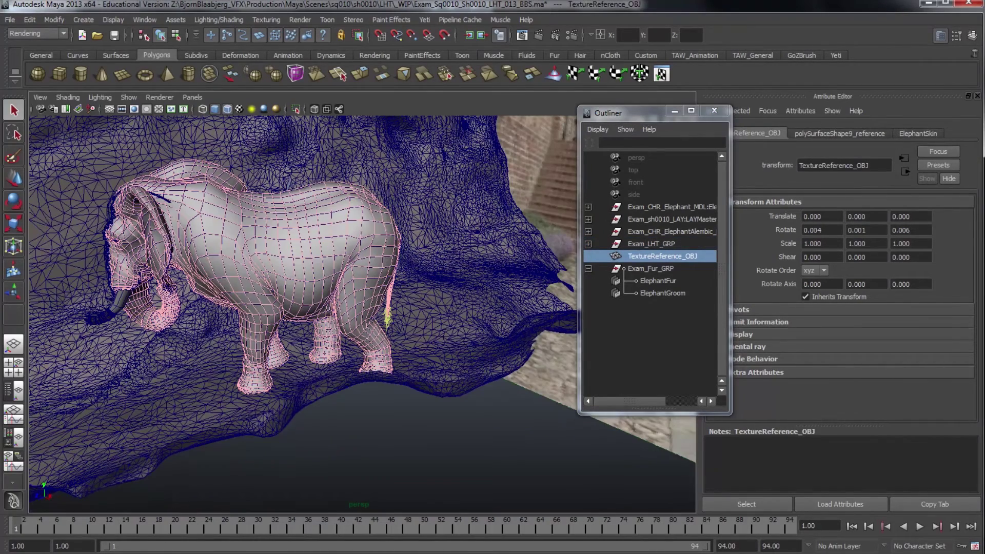
{"action": "left_click", "coordinate": [109, 527]}
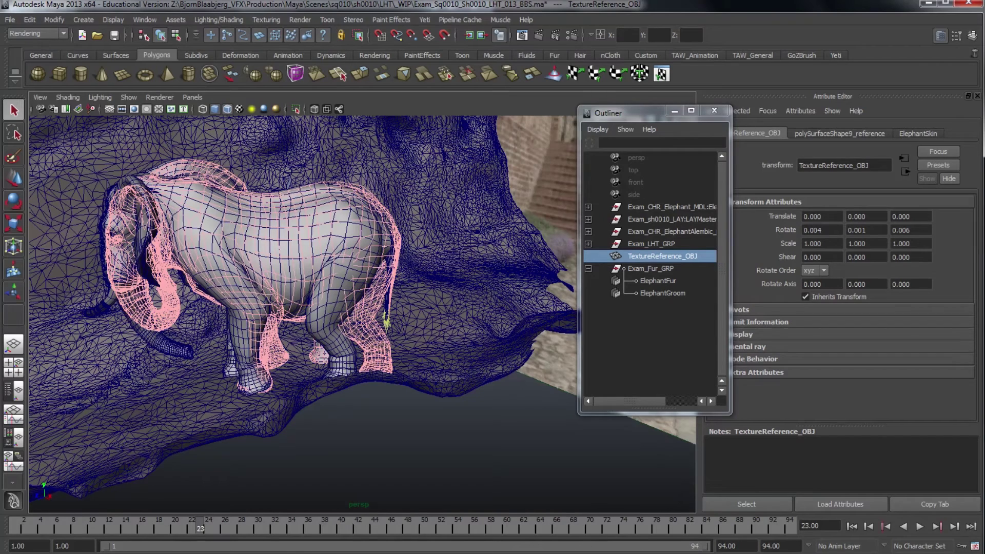
{"action": "left_click_drag", "start_coordinate": [200, 527], "coordinate": [16, 527]}
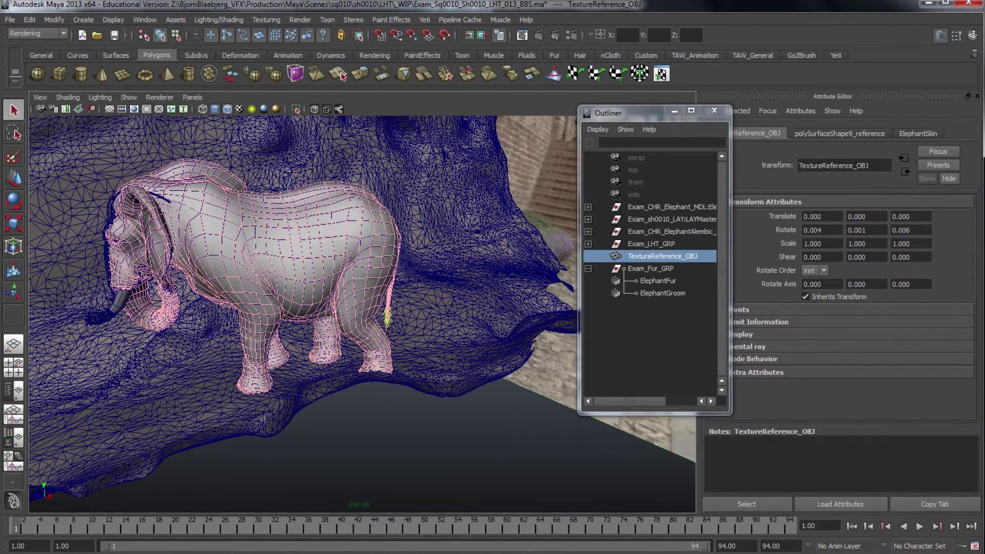
{"action": "left_click", "coordinate": [652, 244]}
{"action": "left_click", "coordinate": [662, 256]}
{"action": "key", "text": "ctrl+h"}
- Select the elephant's body mesh and locate the Create Texture Reference Object command for it
{"action": "left_click", "coordinate": [342, 241]}
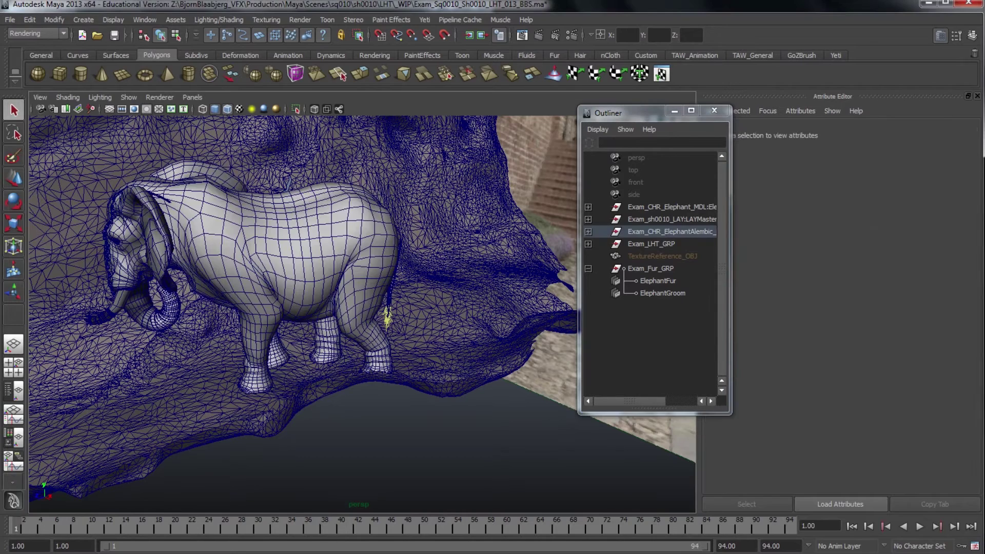
{"action": "left_click", "coordinate": [38, 33]}
{"action": "left_click", "coordinate": [38, 33]}
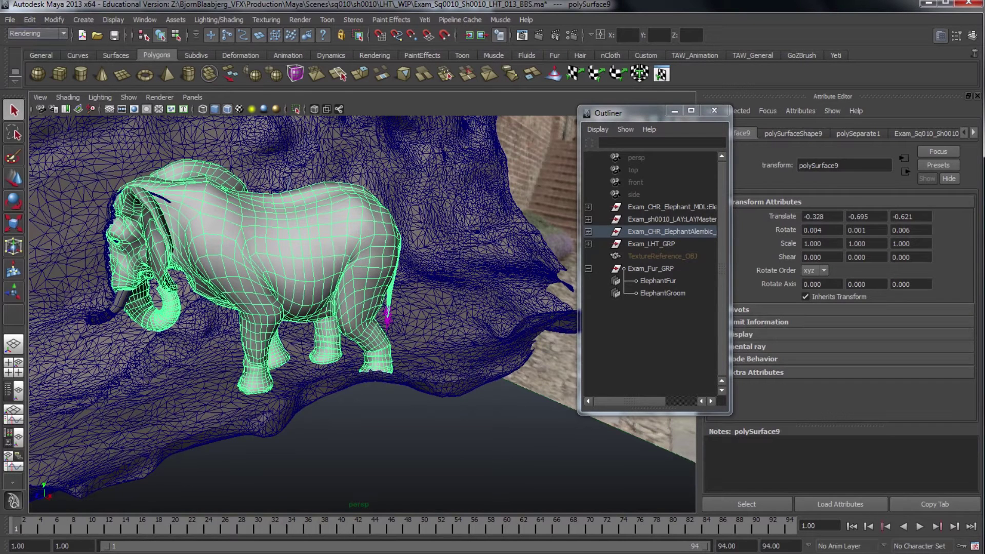
{"action": "left_click", "coordinate": [266, 20]}
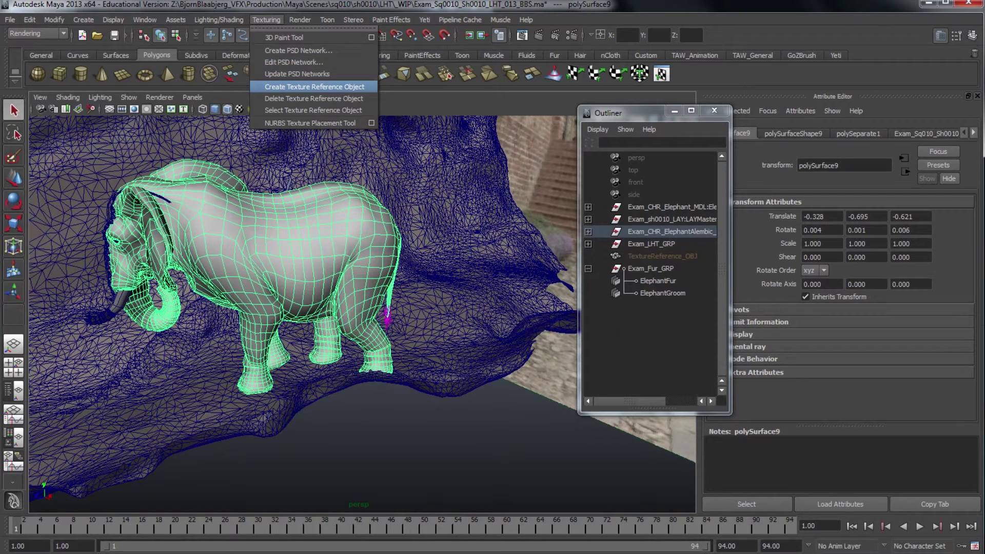
{"action": "left_click", "coordinate": [268, 20]}
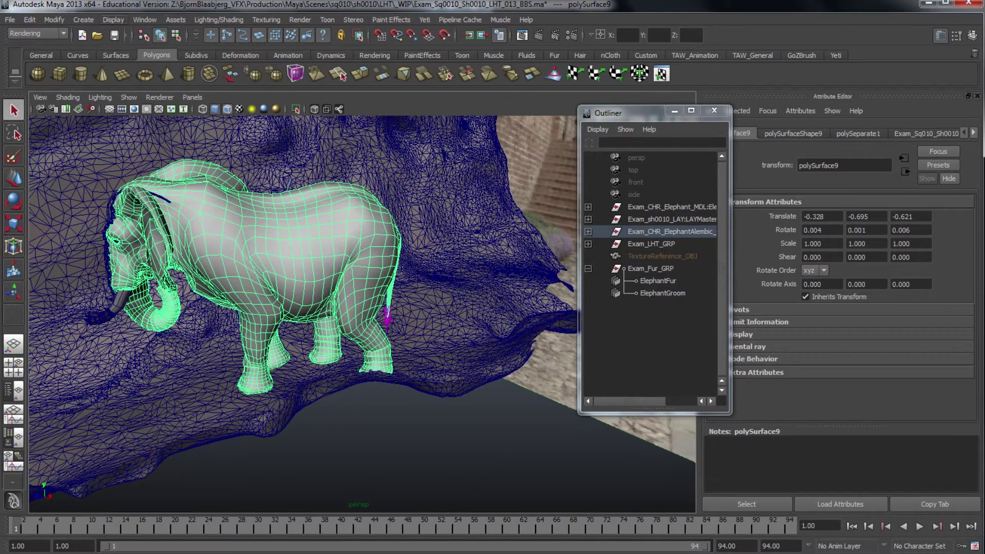
{"action": "left_click", "coordinate": [114, 20]}
{"action": "mouse_move", "coordinate": [144, 20]}
{"action": "mouse_move", "coordinate": [176, 85]}
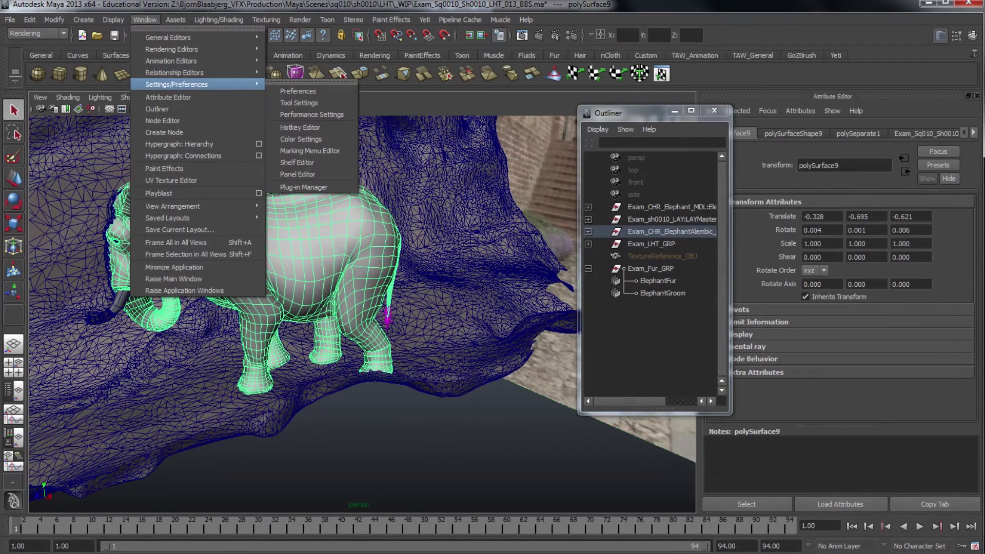
{"action": "mouse_move", "coordinate": [200, 49]}
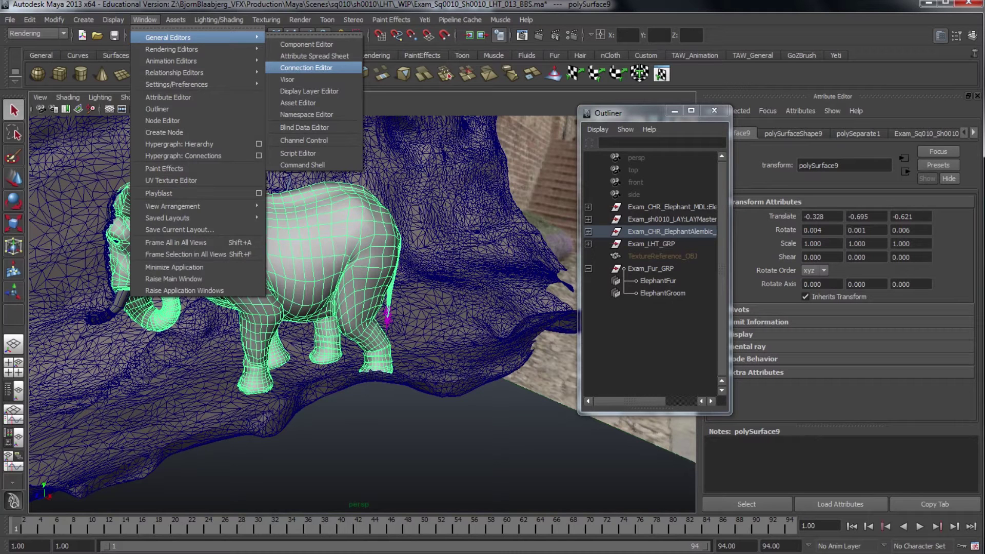
{"action": "left_click", "coordinate": [266, 20]}
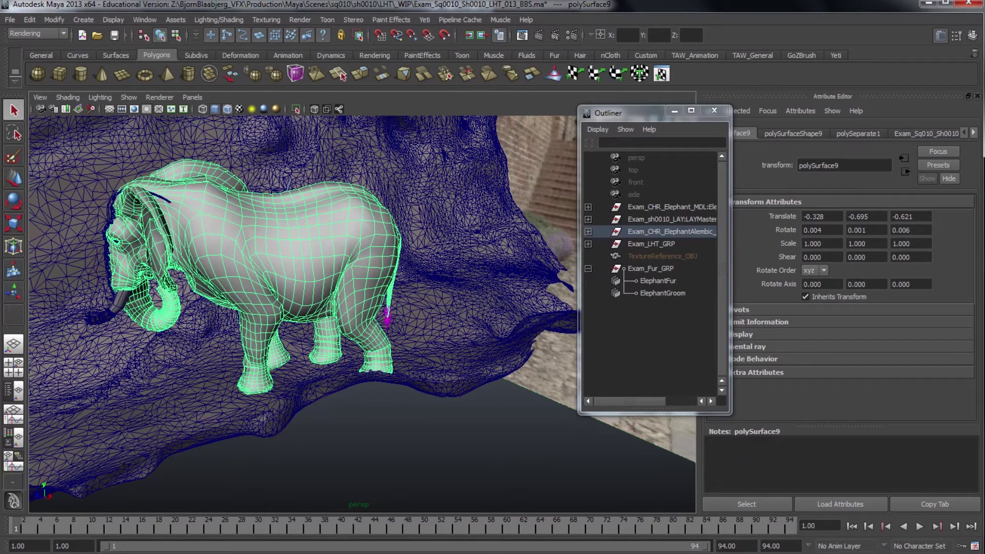
- Select the ElephantGroom node, uncover the attribute area, and display the ElephantGroomShape attributes
{"action": "left_click", "coordinate": [658, 281]}
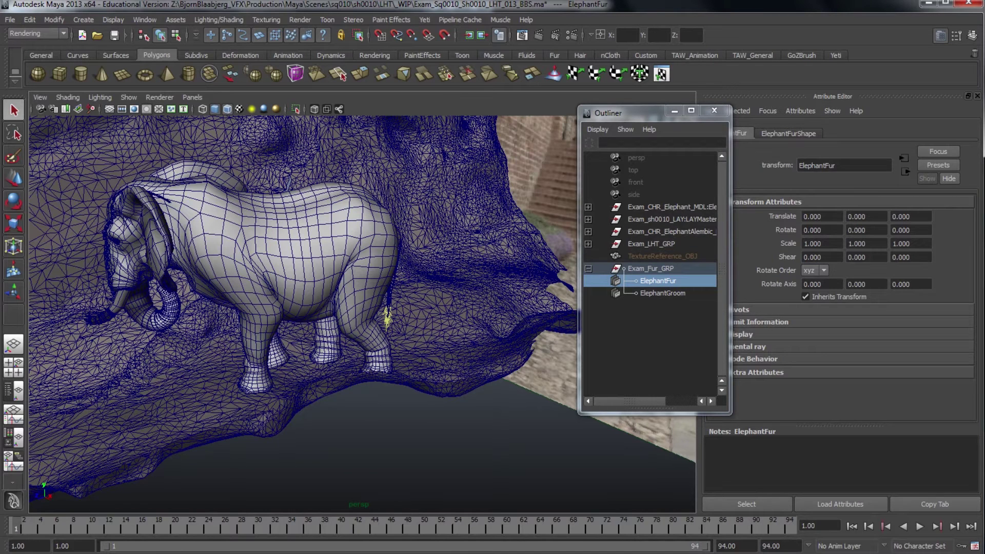
{"action": "left_click", "coordinate": [663, 294]}
{"action": "left_click", "coordinate": [658, 282]}
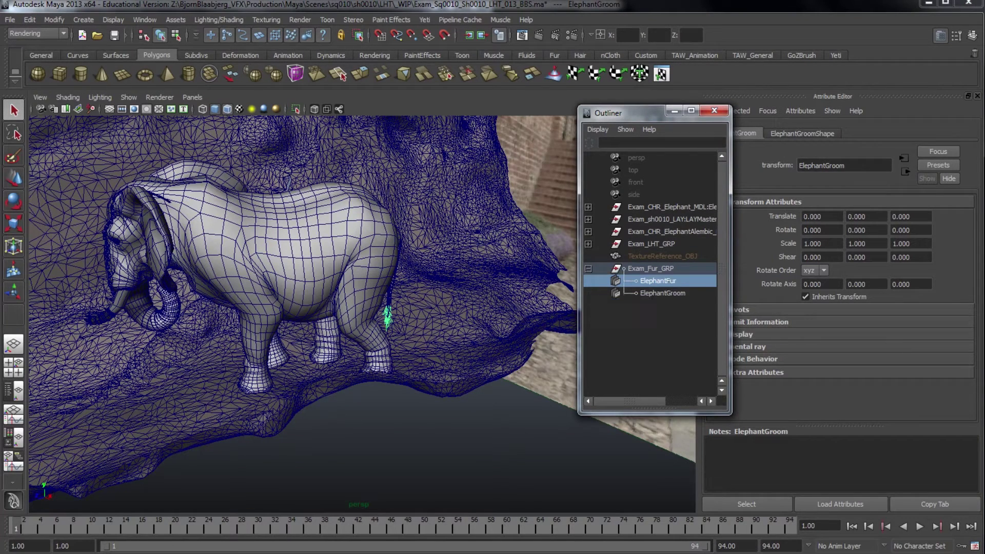
{"action": "left_click", "coordinate": [662, 293]}
{"action": "left_click_drag", "start_coordinate": [653, 112], "coordinate": [621, 116]}
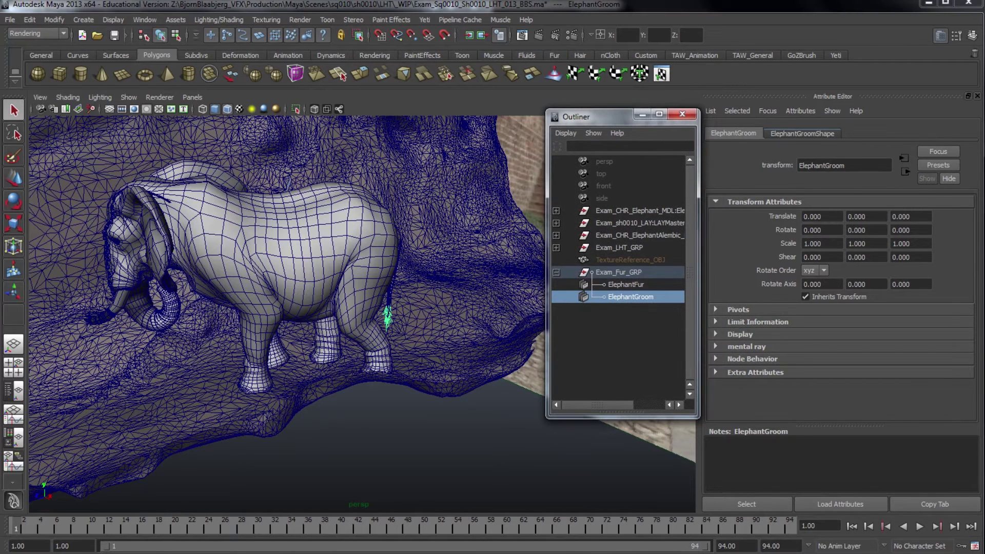
{"action": "left_click", "coordinate": [803, 133]}
- Collapse the Tools, Brush, Attribute Paint and Display settings of ElephantGroomShape and enable Simulation
{"action": "left_click", "coordinate": [737, 214]}
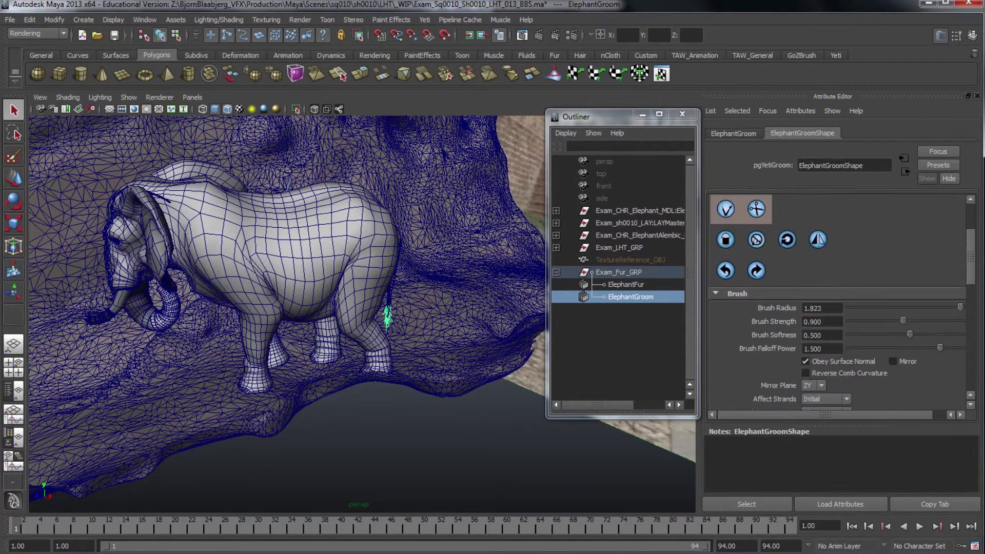
{"action": "left_click", "coordinate": [737, 214]}
{"action": "left_click", "coordinate": [737, 214]}
{"action": "left_click", "coordinate": [737, 226]}
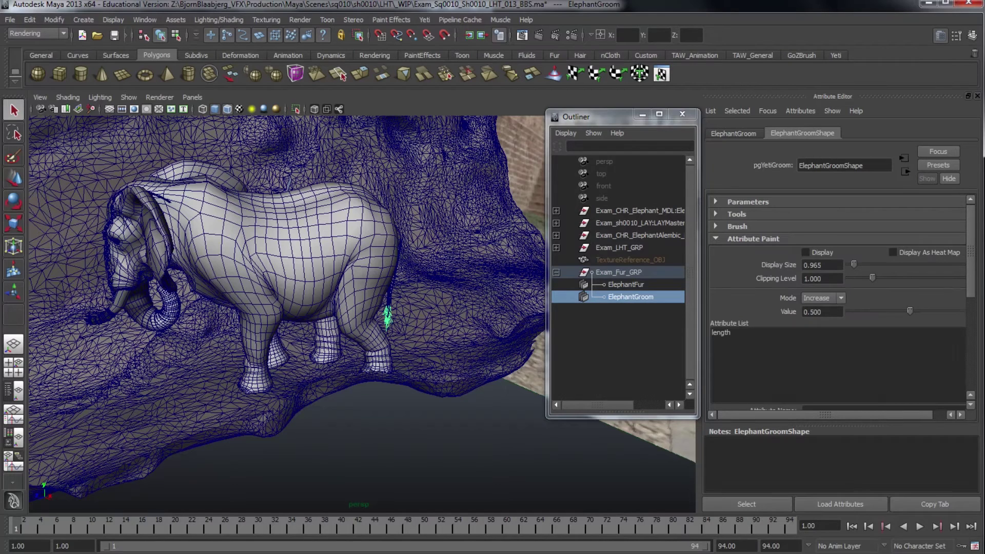
{"action": "left_click", "coordinate": [753, 239]}
{"action": "left_click", "coordinate": [746, 313]}
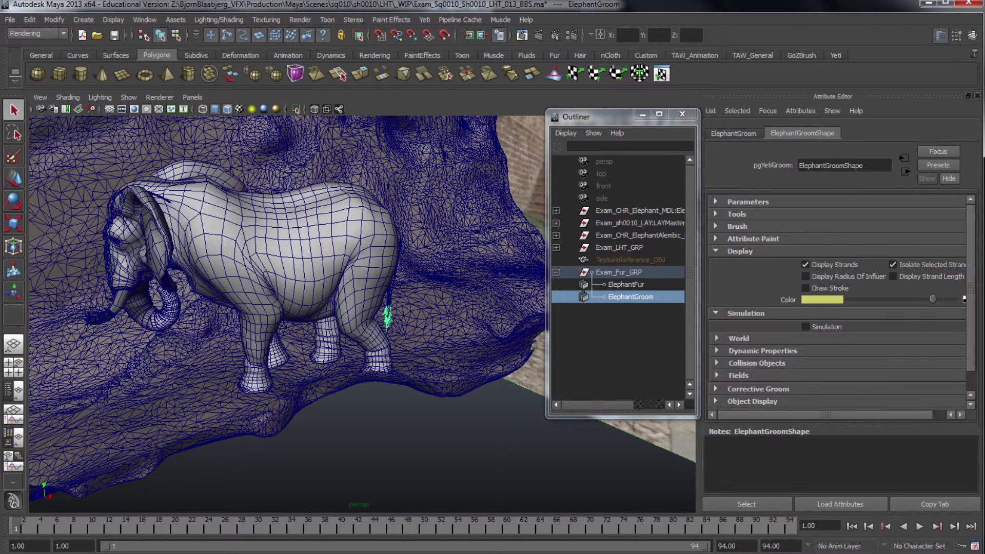
{"action": "left_click", "coordinate": [740, 251]}
{"action": "left_click", "coordinate": [805, 277]}
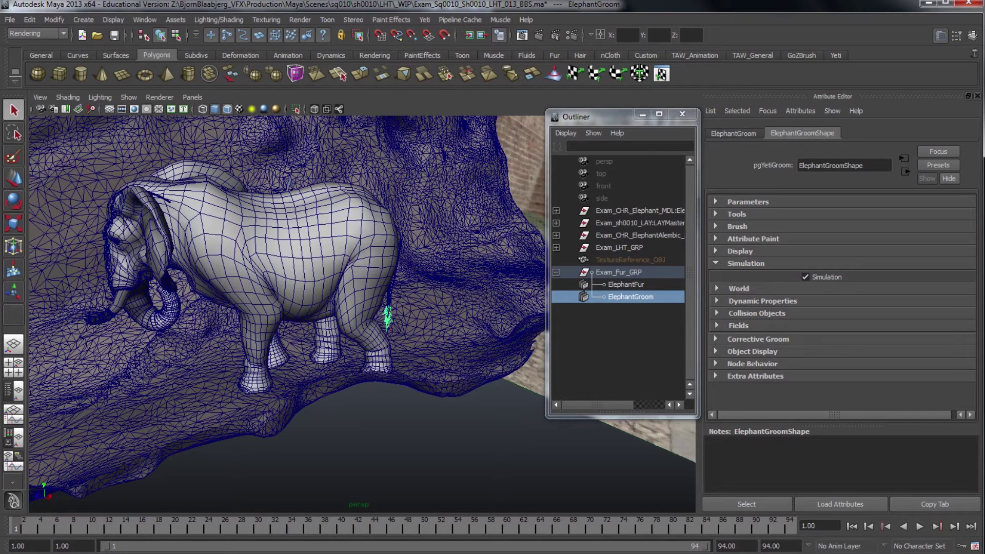
- Review the World settings of the groom simulation, and set both Stiffness and Rest Influence to 0.3
{"action": "left_click", "coordinate": [739, 288]}
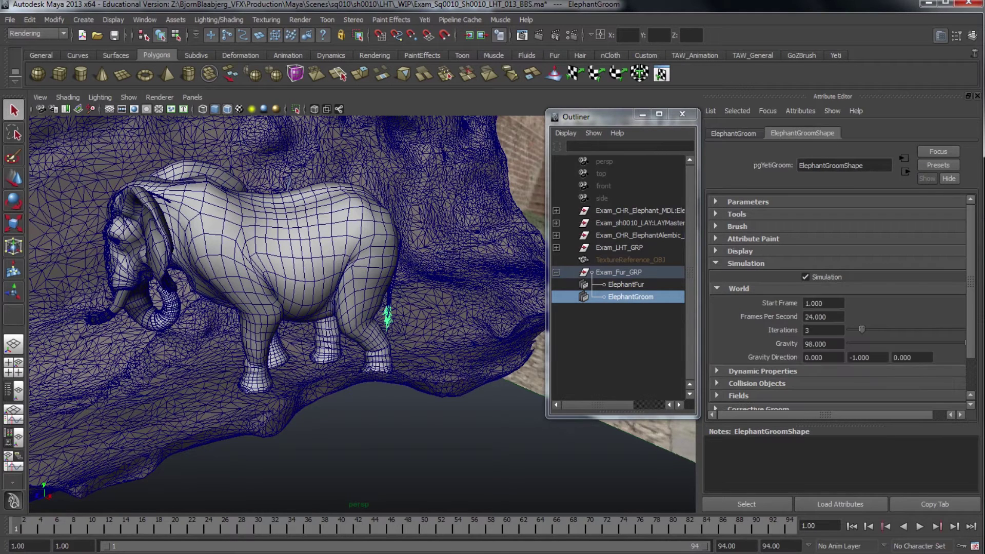
{"action": "scroll", "coordinate": [838, 303], "scroll_direction": "down", "scroll_amount": 3}
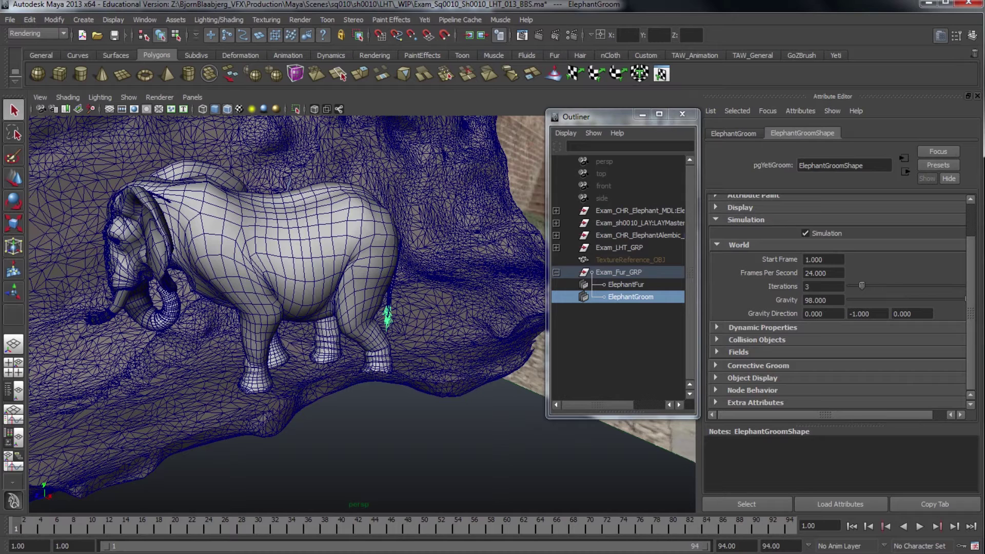
{"action": "double_click", "coordinate": [815, 287]}
{"action": "key", "text": "Tab"}
{"action": "left_click", "coordinate": [762, 327]}
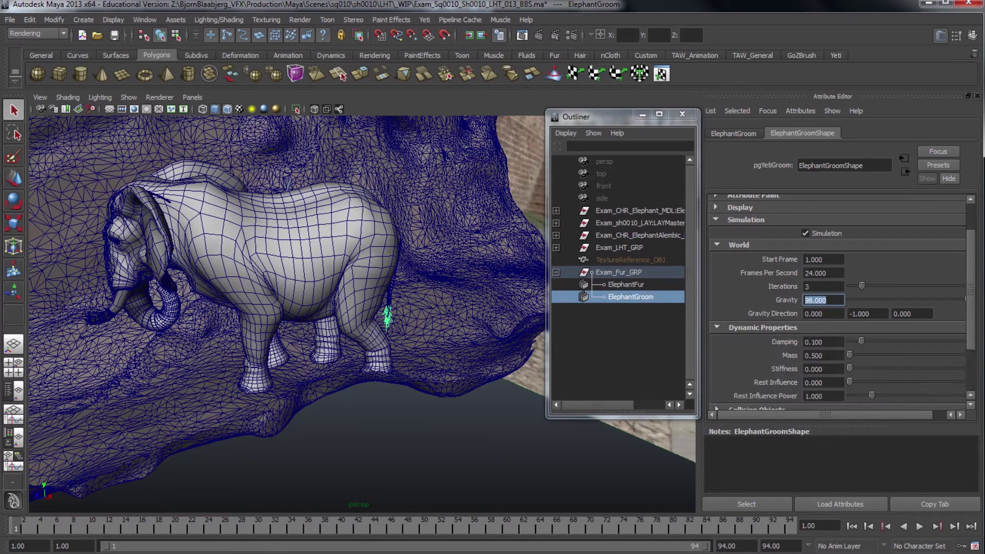
{"action": "scroll", "coordinate": [841, 303], "scroll_direction": "down", "scroll_amount": 3}
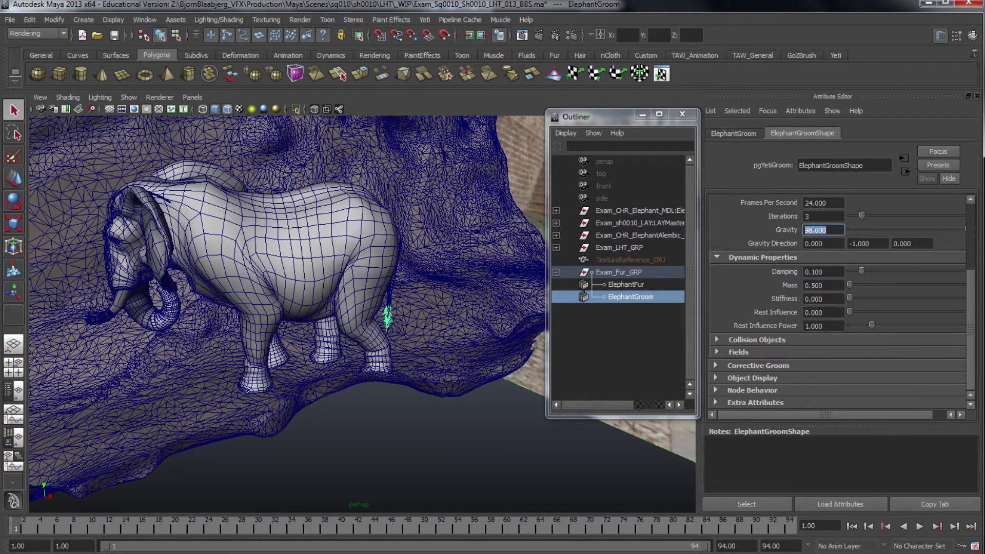
{"action": "left_click_drag", "start_coordinate": [825, 299], "coordinate": [811, 299]}
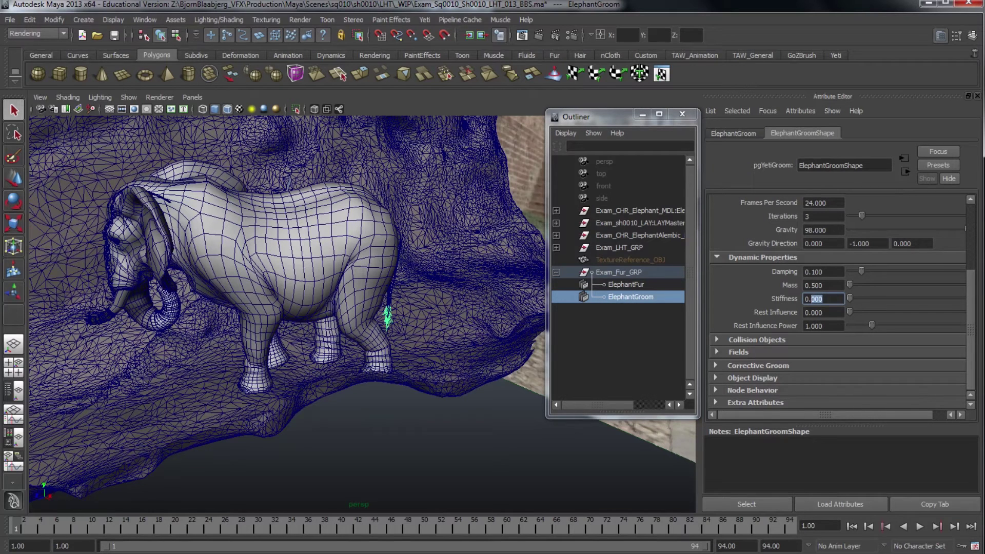
{"action": "type", "text": "300"}
{"action": "left_click_drag", "start_coordinate": [825, 313], "coordinate": [812, 312]}
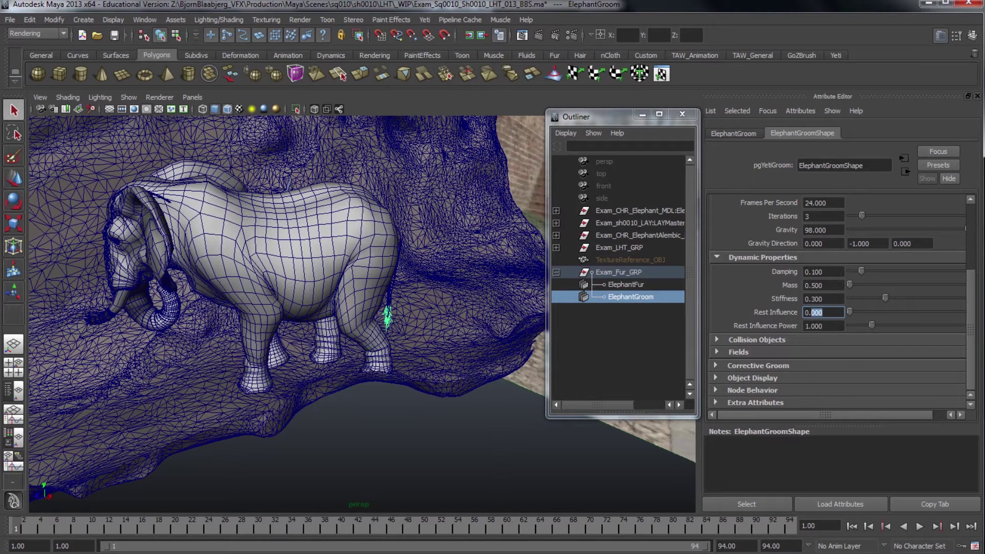
{"action": "type", "text": "300"}
- Look through the available collision objects for the groom, cancel the selection, and turn off Collisions
{"action": "left_click", "coordinate": [756, 340]}
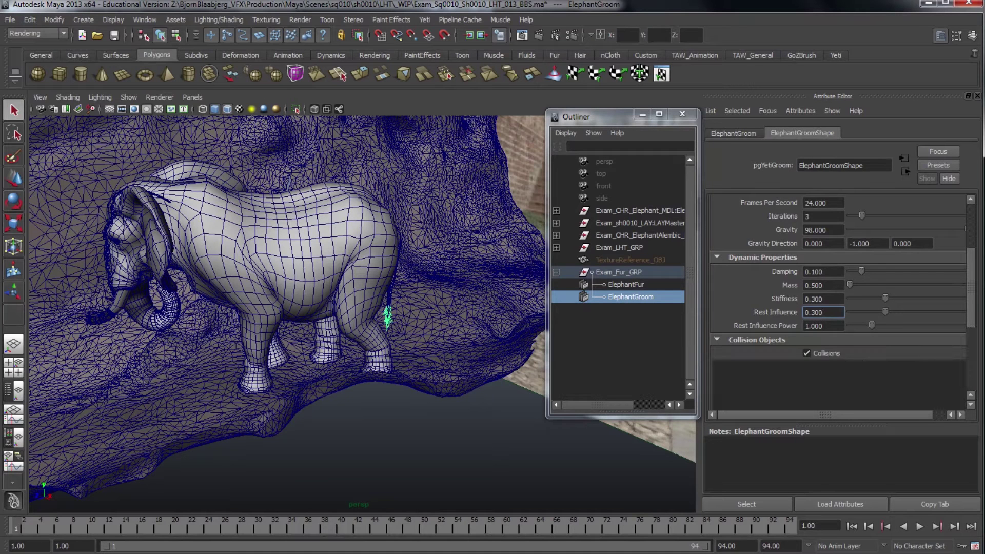
{"action": "scroll", "coordinate": [841, 287], "scroll_direction": "down", "scroll_amount": 3}
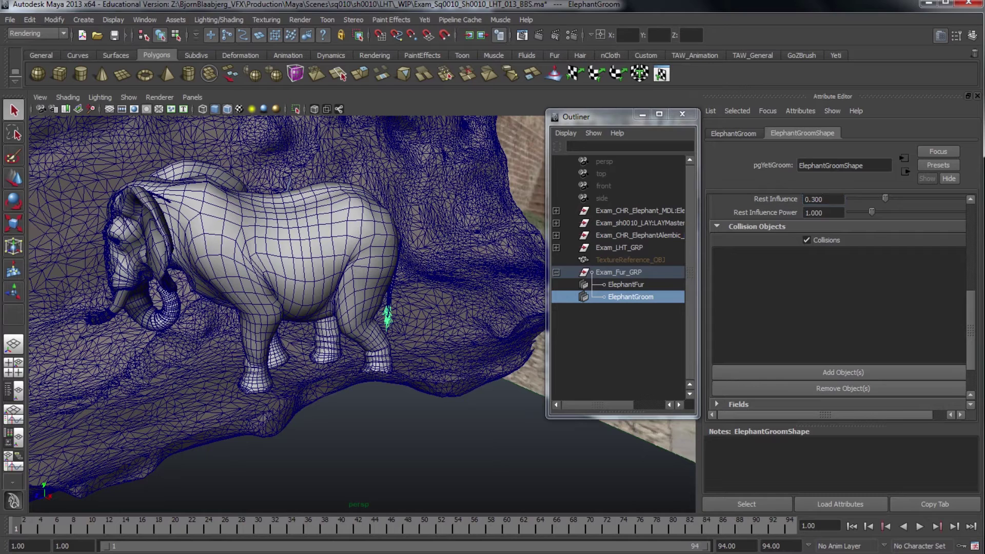
{"action": "left_click", "coordinate": [843, 372]}
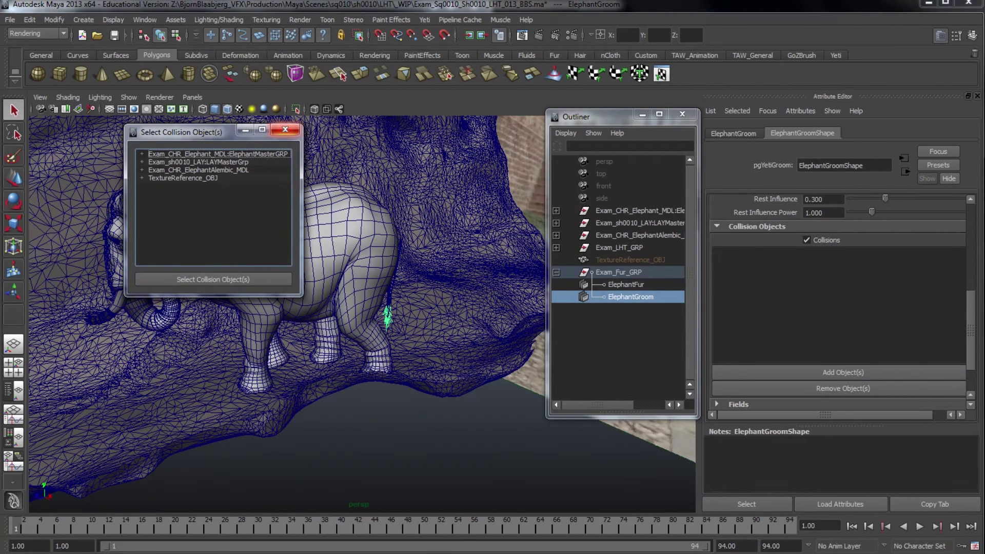
{"action": "left_click", "coordinate": [285, 130]}
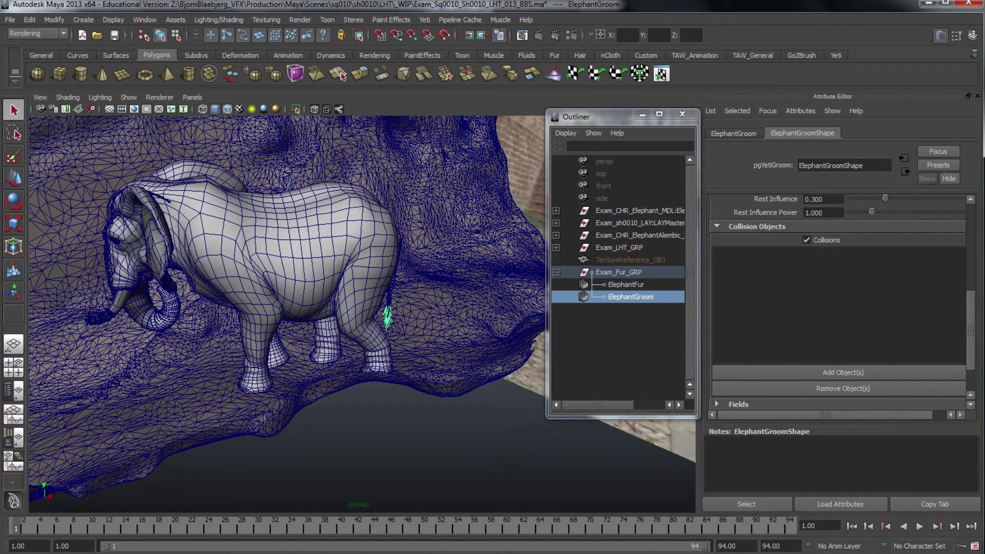
{"action": "left_click", "coordinate": [807, 240]}
- Look through the Fields section and the remaining simulation settings of ElephantGroomShape
{"action": "scroll", "coordinate": [842, 303], "scroll_direction": "down", "scroll_amount": 4}
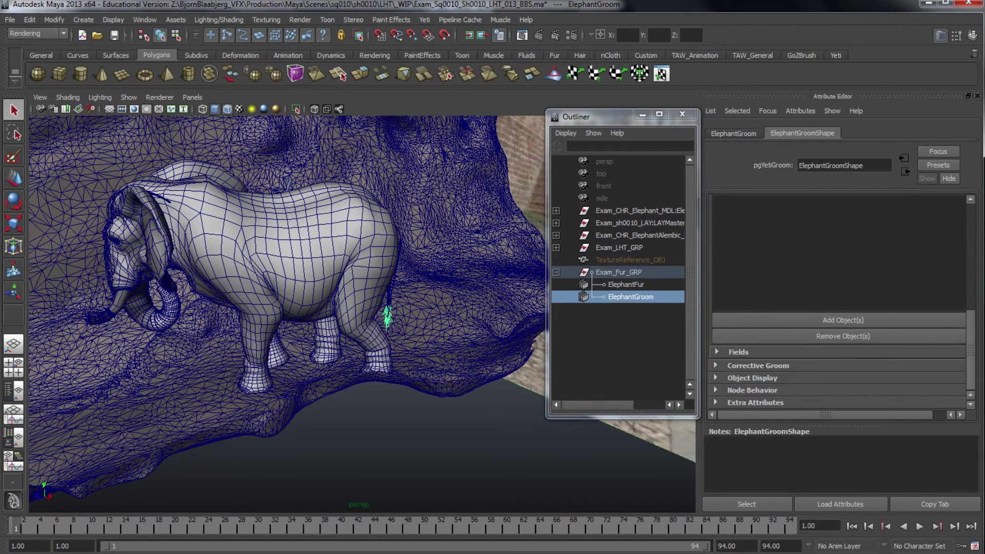
{"action": "left_click", "coordinate": [738, 352]}
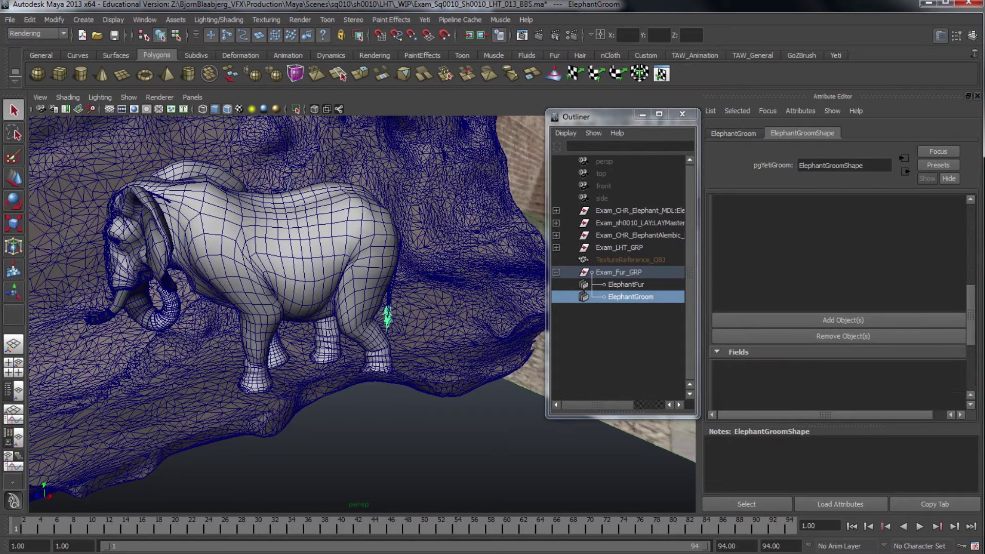
{"action": "left_click", "coordinate": [738, 352]}
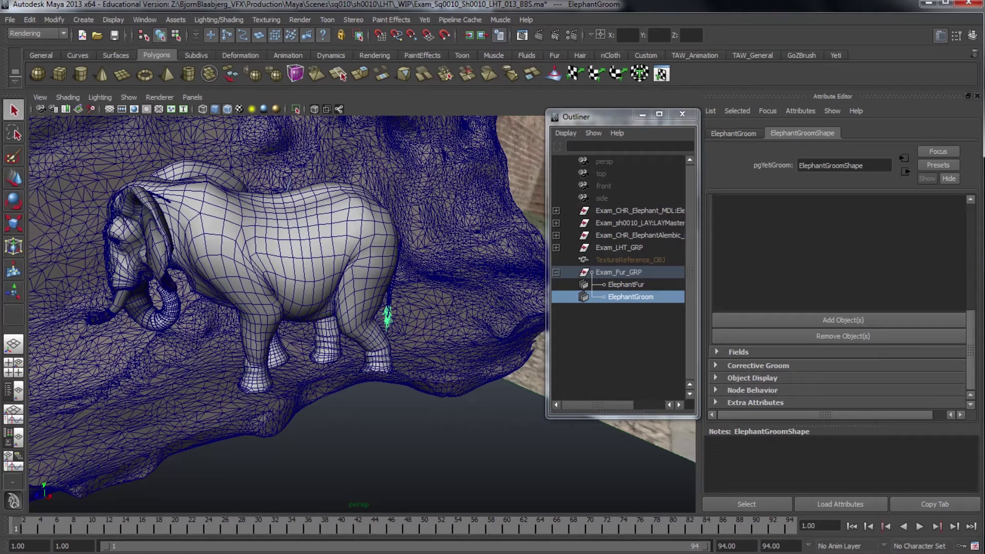
{"action": "scroll", "coordinate": [842, 303], "scroll_direction": "up", "scroll_amount": 10}
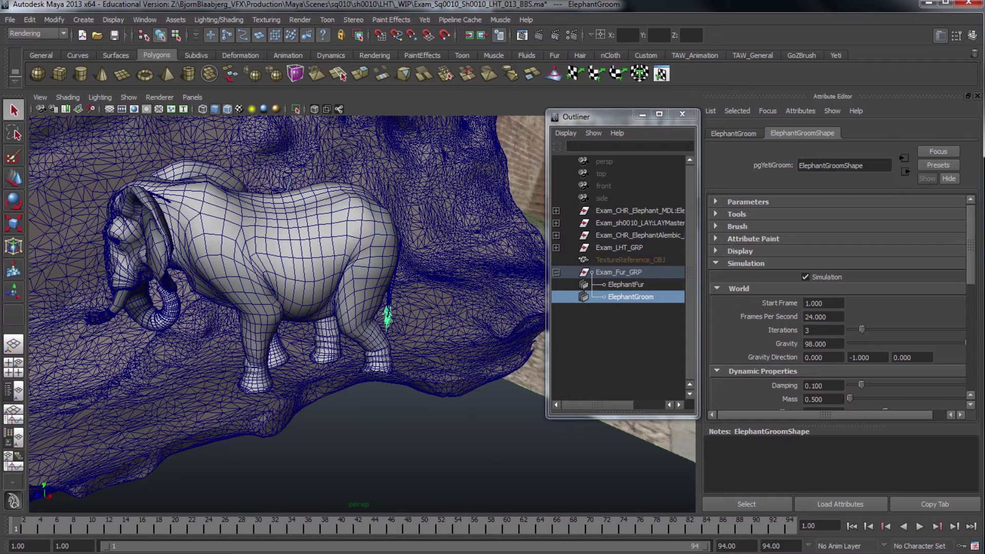
{"action": "scroll", "coordinate": [842, 303], "scroll_direction": "down", "scroll_amount": 10}
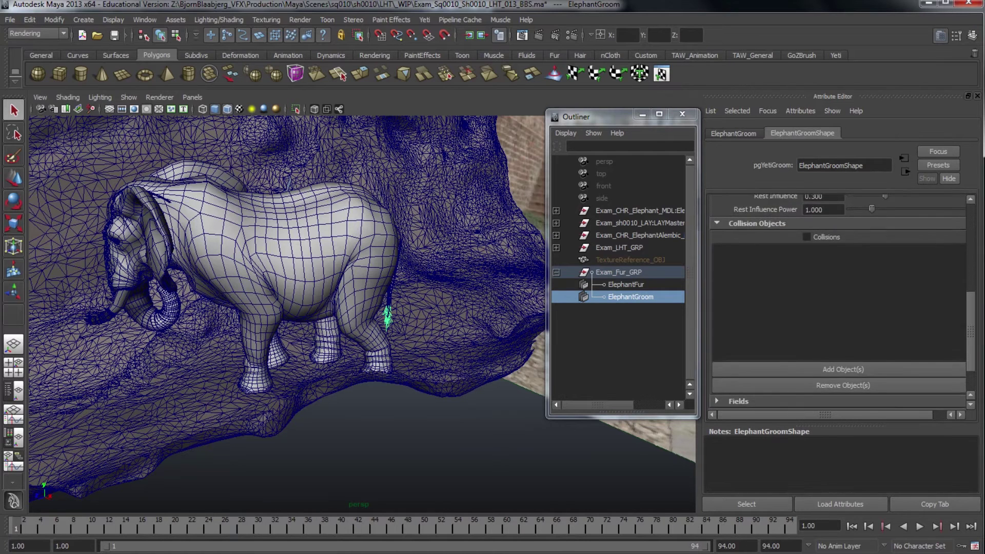
{"action": "scroll", "coordinate": [842, 303], "scroll_direction": "down", "scroll_amount": 1}
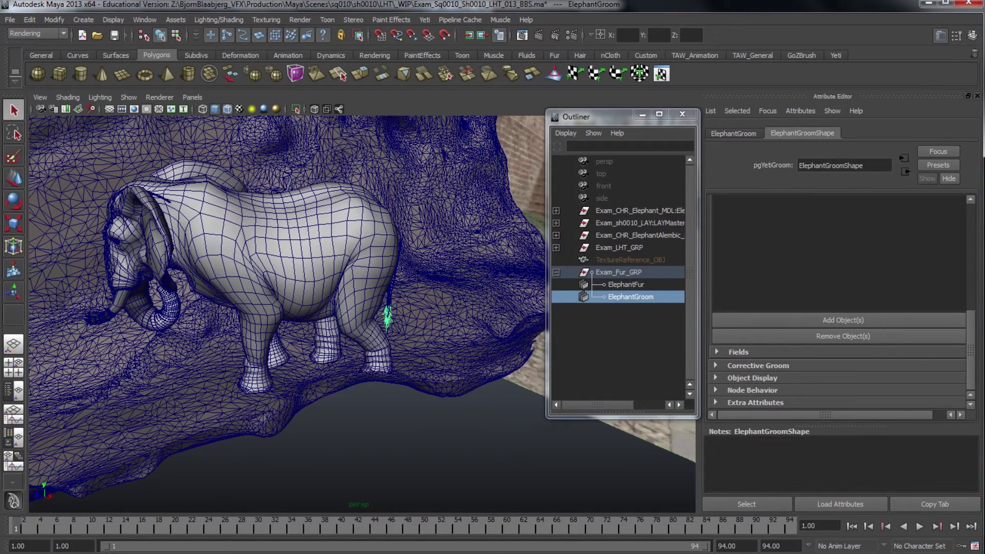
- Select the ElephantFur node, expand its I/O settings, and set the cache range's end frame to 20
{"action": "left_click", "coordinate": [626, 285]}
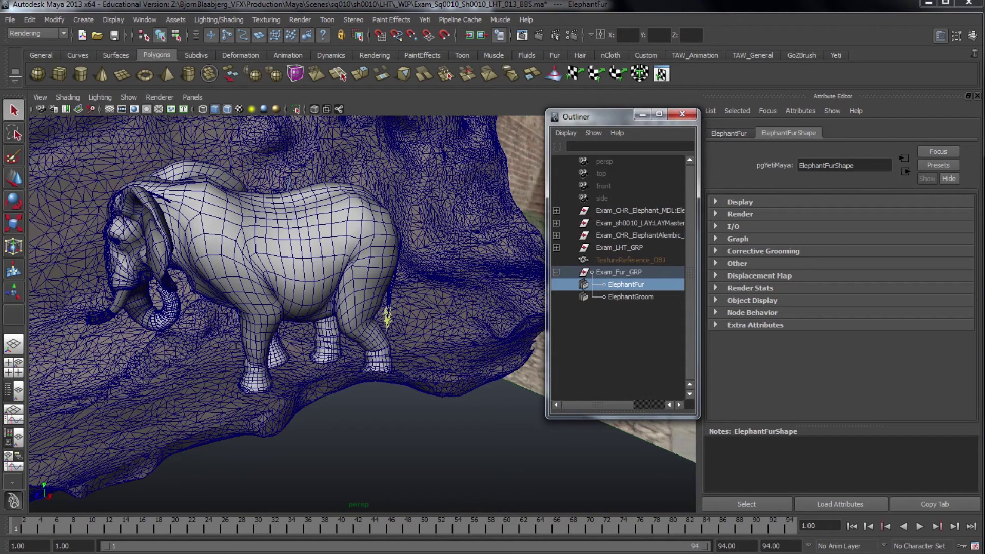
{"action": "left_click", "coordinate": [733, 227]}
{"action": "double_click", "coordinate": [867, 310]}
{"action": "type", "text": "20"}
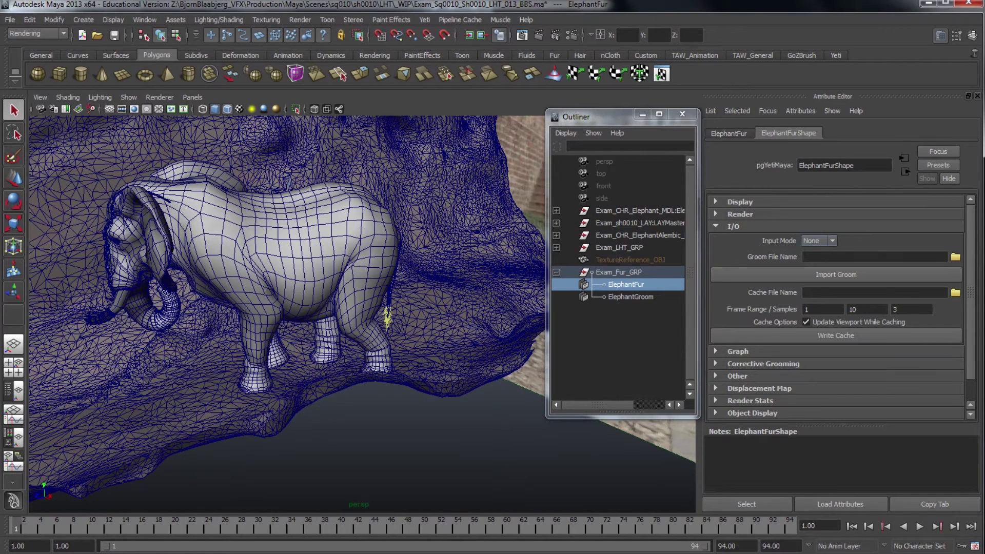
- Browse for the fur cache file location and go to the YETI TUTORIAL folder on the M: drive
{"action": "left_click", "coordinate": [875, 292]}
{"action": "left_click", "coordinate": [955, 292]}
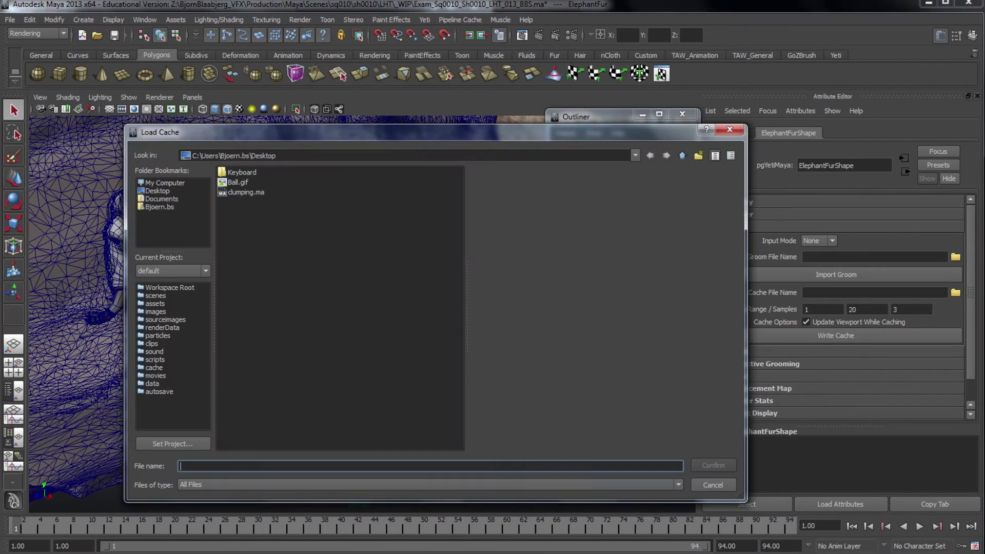
{"action": "left_click", "coordinate": [160, 208]}
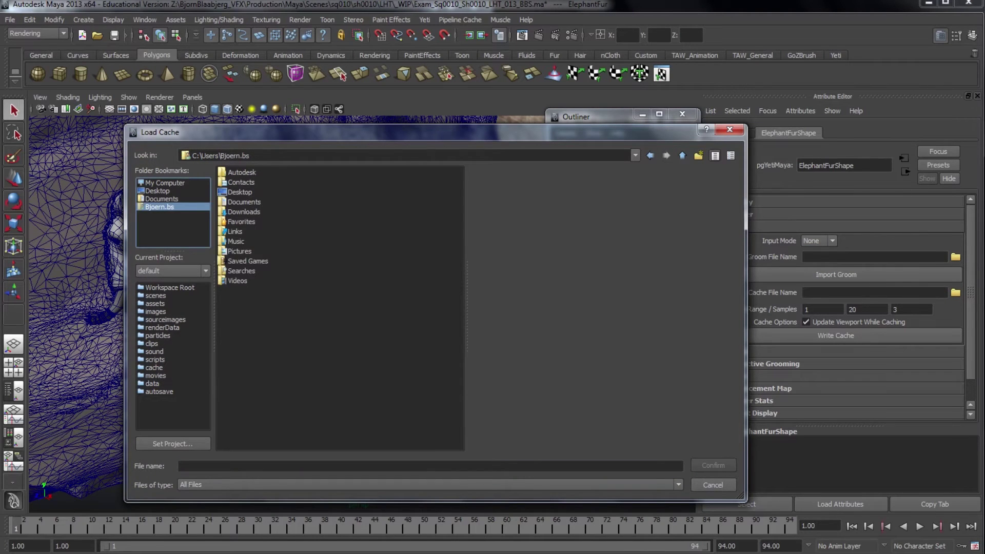
{"action": "left_click", "coordinate": [165, 183]}
{"action": "left_click", "coordinate": [232, 182]}
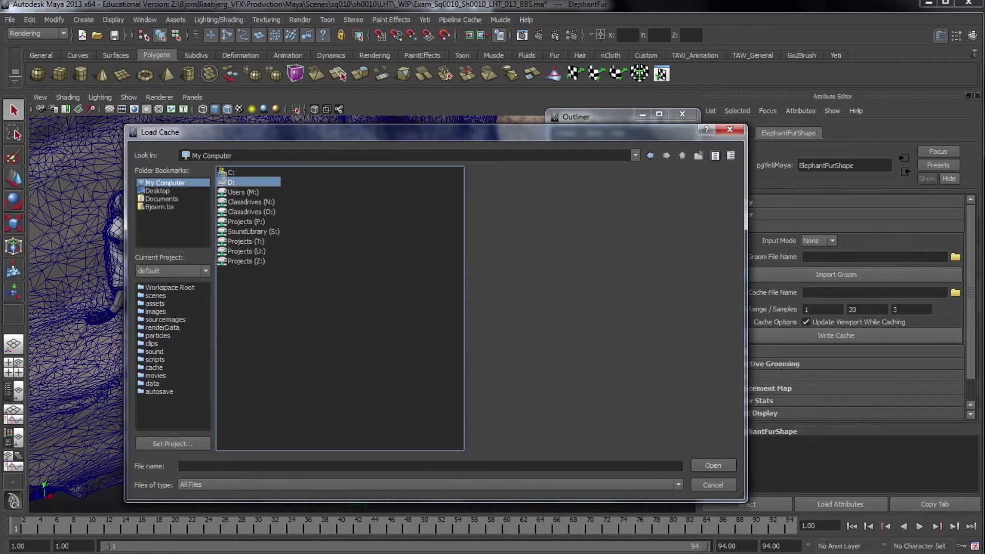
{"action": "double_click", "coordinate": [244, 192]}
{"action": "left_click", "coordinate": [256, 261]}
{"action": "left_click", "coordinate": [251, 241]}
{"action": "double_click", "coordinate": [251, 241]}
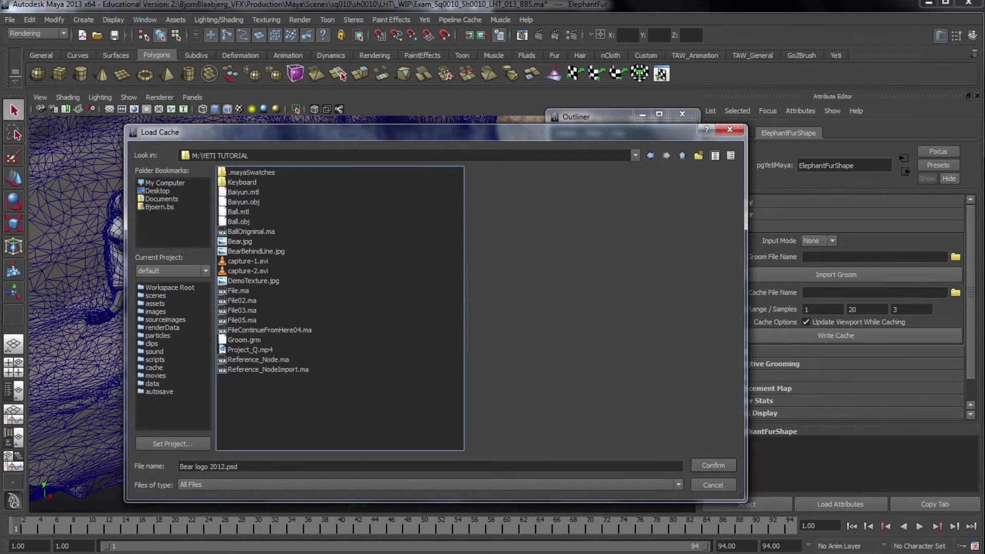
- Create a folder named Cache inside YETI TUTORIAL, open it, and accept it as the cache location
{"action": "left_click", "coordinate": [698, 155]}
{"action": "type", "text": "Cache"}
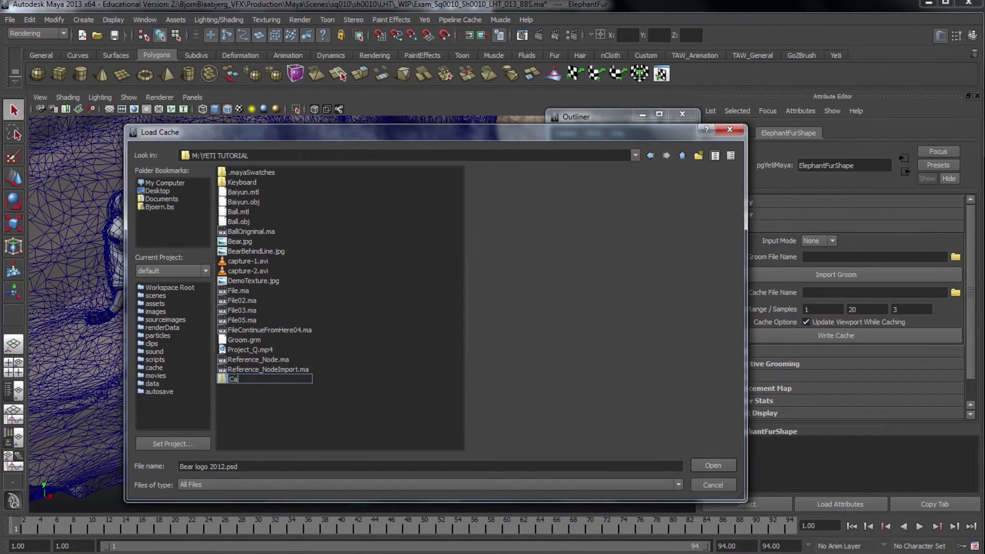
{"action": "key", "text": "Return"}
{"action": "key", "text": "Return"}
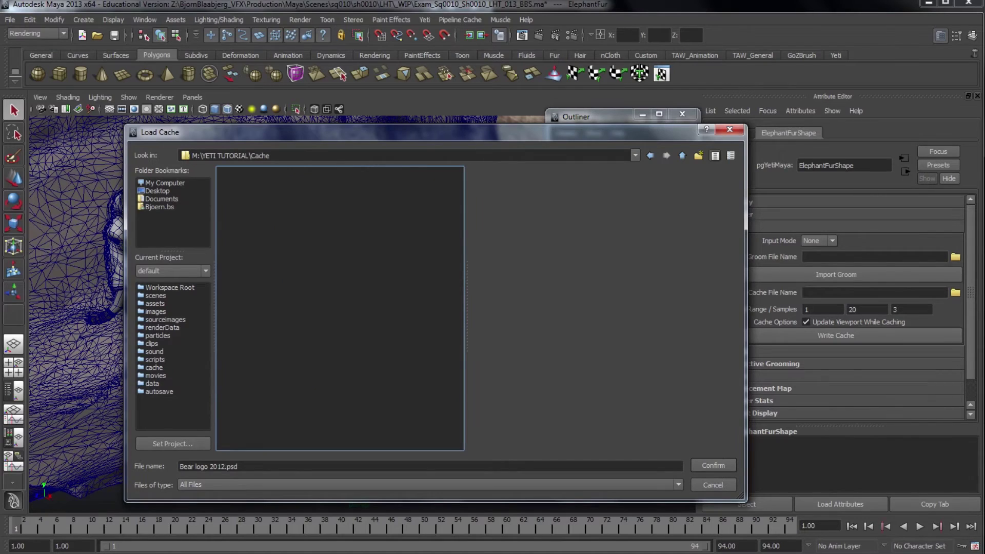
{"action": "left_click", "coordinate": [714, 465]}
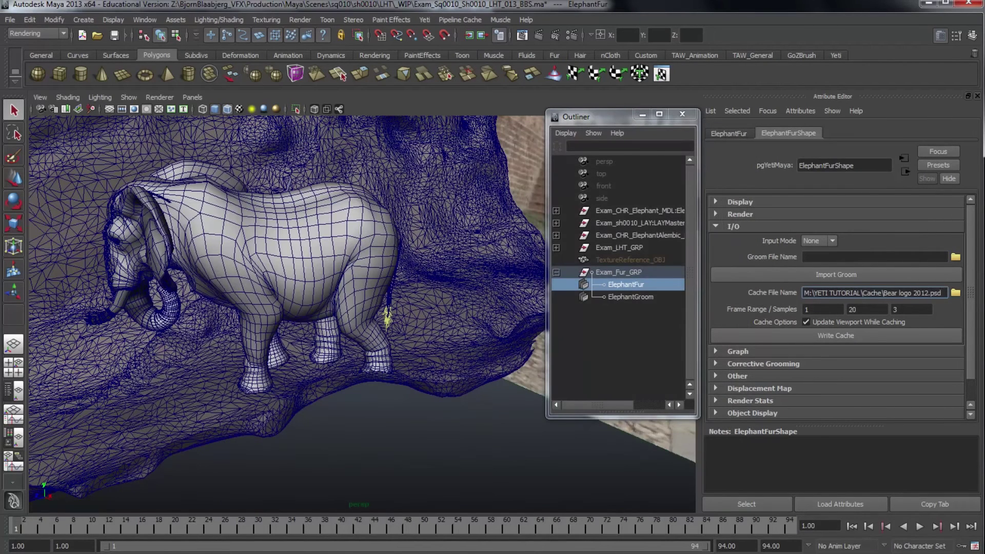
- Replace the file name in the Cache File Name path with furcache_%4d.fur
{"action": "left_click_drag", "start_coordinate": [942, 293], "coordinate": [884, 293]}
{"action": "type", "text": "furcha"}
{"action": "key", "text": "BackSpace"}
{"action": "key", "text": "BackSpace"}
{"action": "type", "text": "ache_%4d.fur"}
{"action": "left_click_drag", "start_coordinate": [411, 307], "coordinate": [418, 312], "text": "alt"}
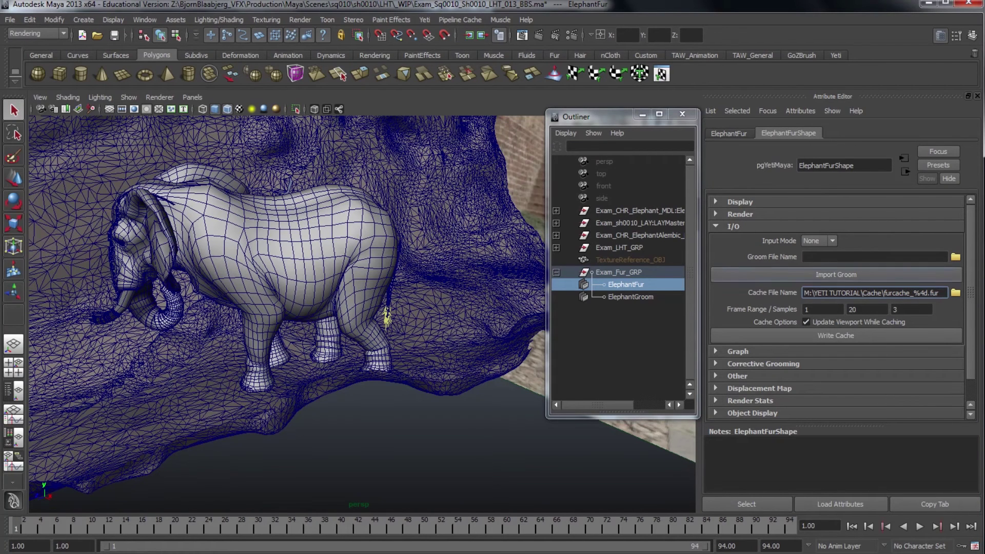
- Write the fur cache with 8 samples and check its files in the Cache folder in Windows Explorer
{"action": "left_click", "coordinate": [910, 309]}
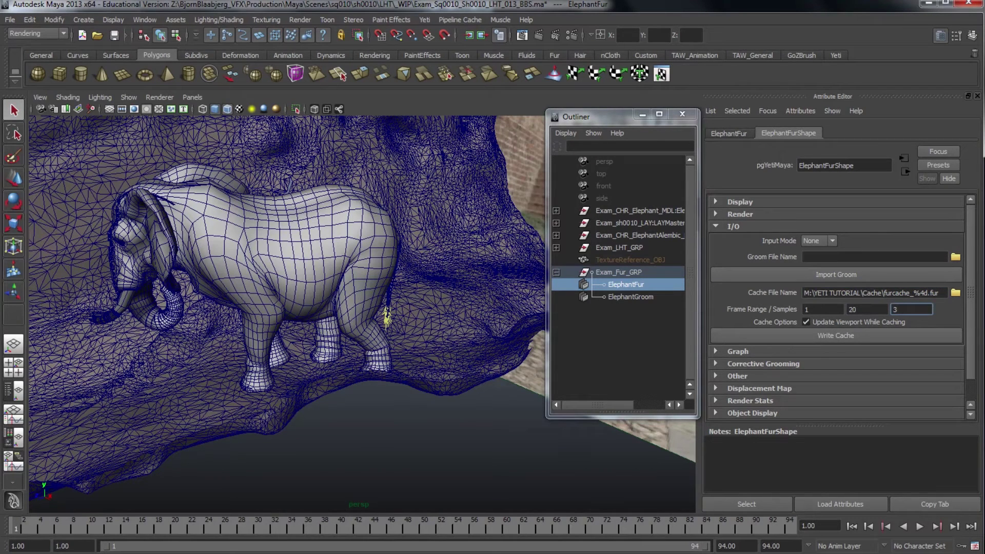
{"action": "double_click", "coordinate": [910, 309]}
{"action": "type", "text": "8"}
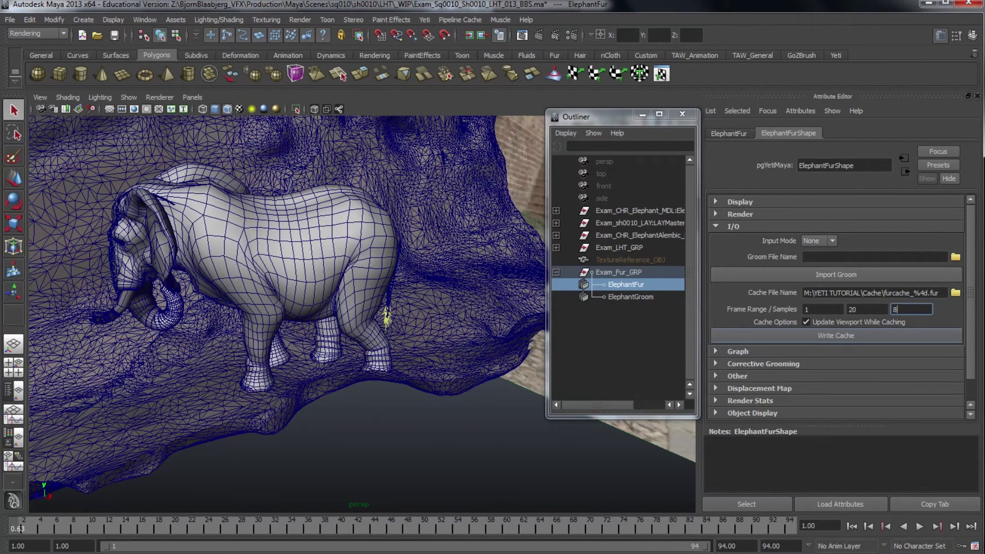
{"action": "key", "text": "alt+Tab"}
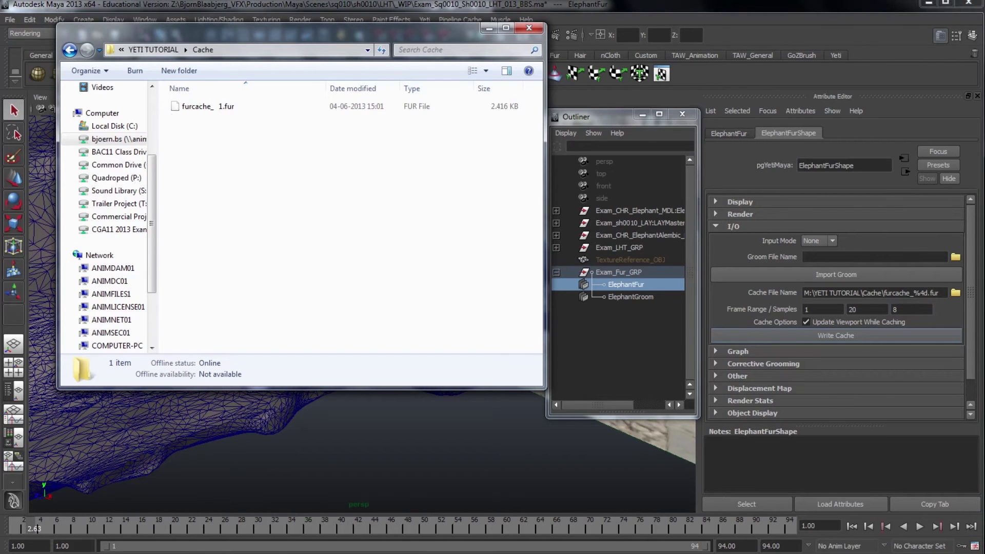
{"action": "left_click_drag", "start_coordinate": [288, 31], "coordinate": [646, 88]}
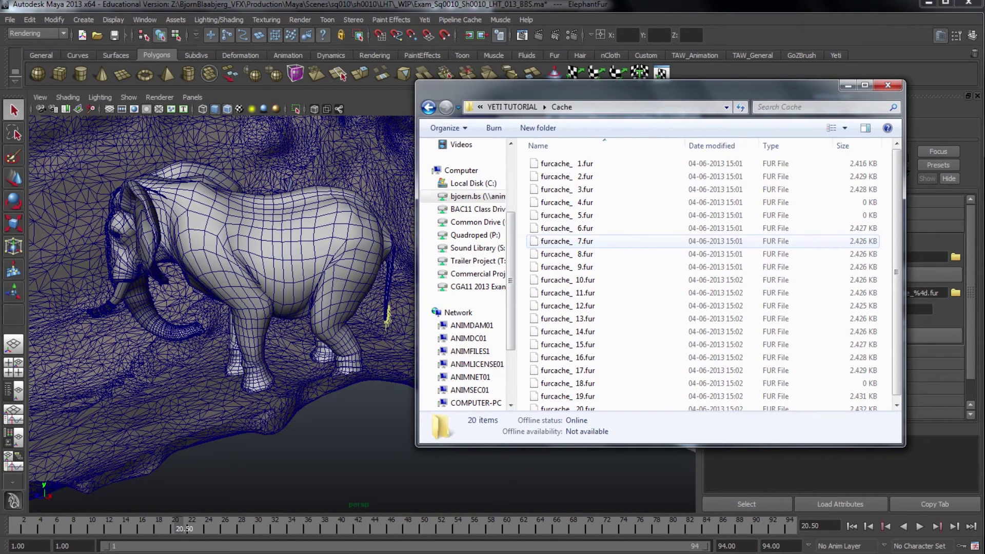
- Set ElephantFur's Input Mode to Cache and copy the cache file path into Groom File Name
{"action": "left_click", "coordinate": [819, 241]}
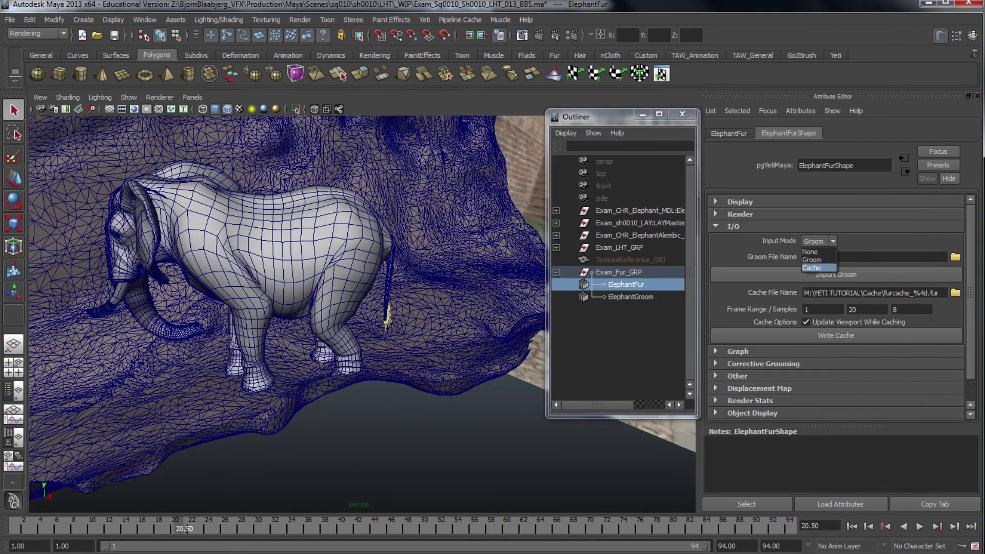
{"action": "left_click", "coordinate": [818, 267]}
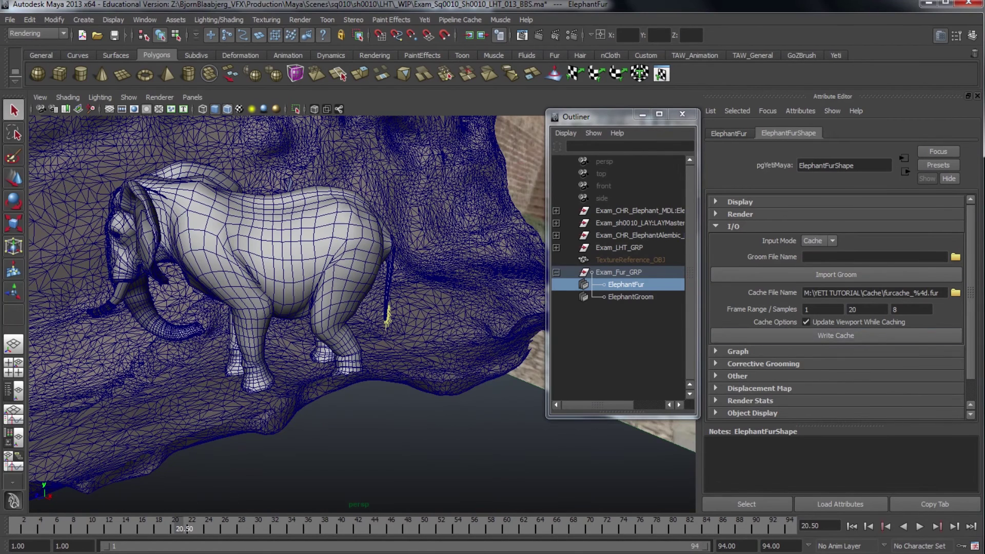
{"action": "left_click_drag", "start_coordinate": [942, 293], "coordinate": [802, 293]}
{"action": "key", "text": "ctrl+c"}
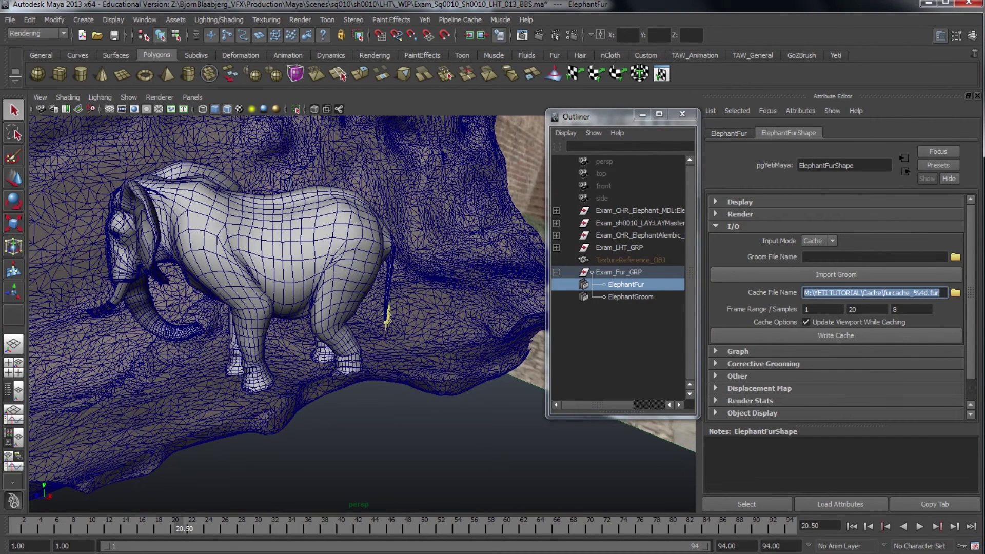
{"action": "left_click", "coordinate": [832, 258]}
{"action": "key", "text": "ctrl+v"}
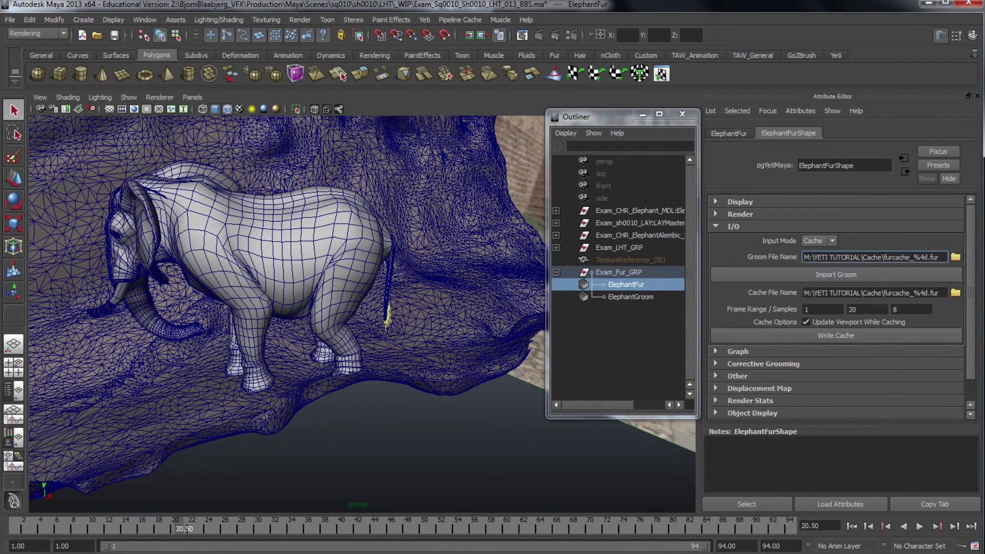
- Return the timeline to the first frame and leave the Groom File Name field
{"action": "left_click_drag", "start_coordinate": [834, 257], "coordinate": [803, 257]}
{"action": "left_click", "coordinate": [852, 526]}
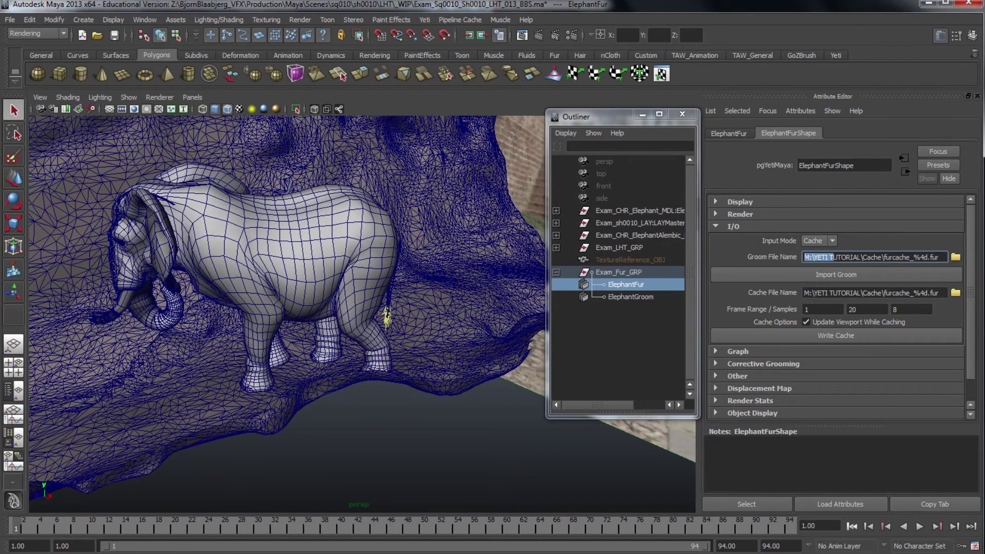
{"action": "key", "text": "Tab"}
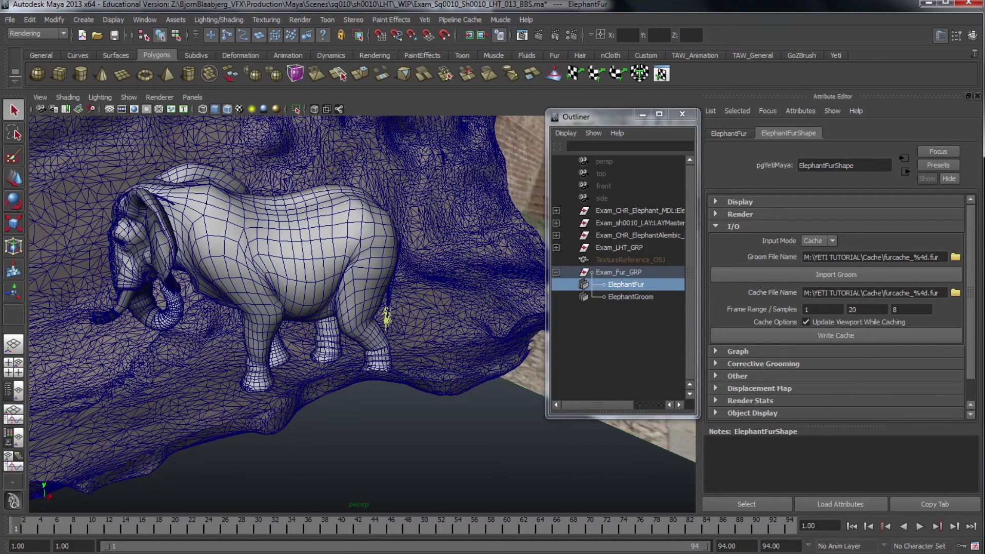
- Set ElephantGroom's simulation Damping to 0.5 and Stiffness to 0.6, and reselect the ElephantFur node
{"action": "left_click", "coordinate": [630, 297]}
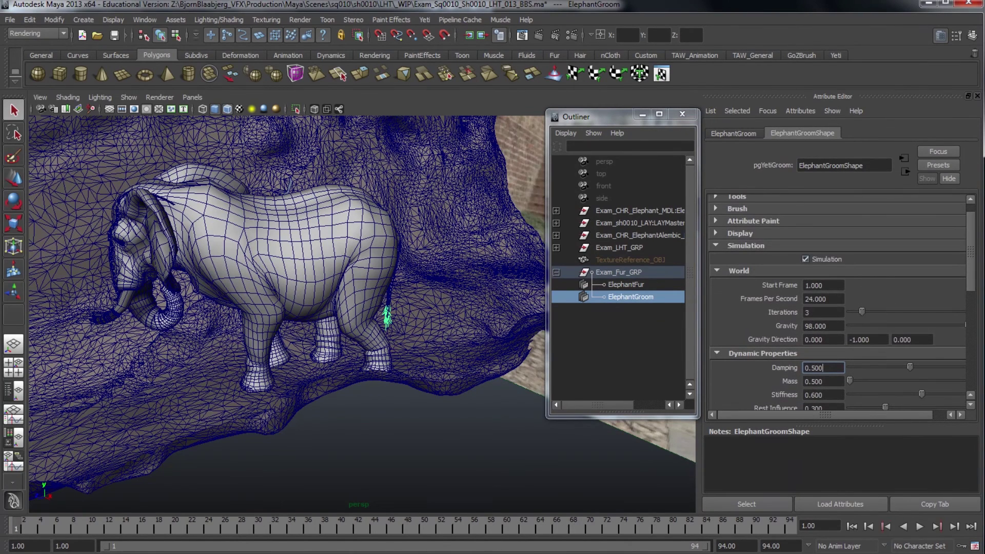
{"action": "left_click", "coordinate": [626, 285]}
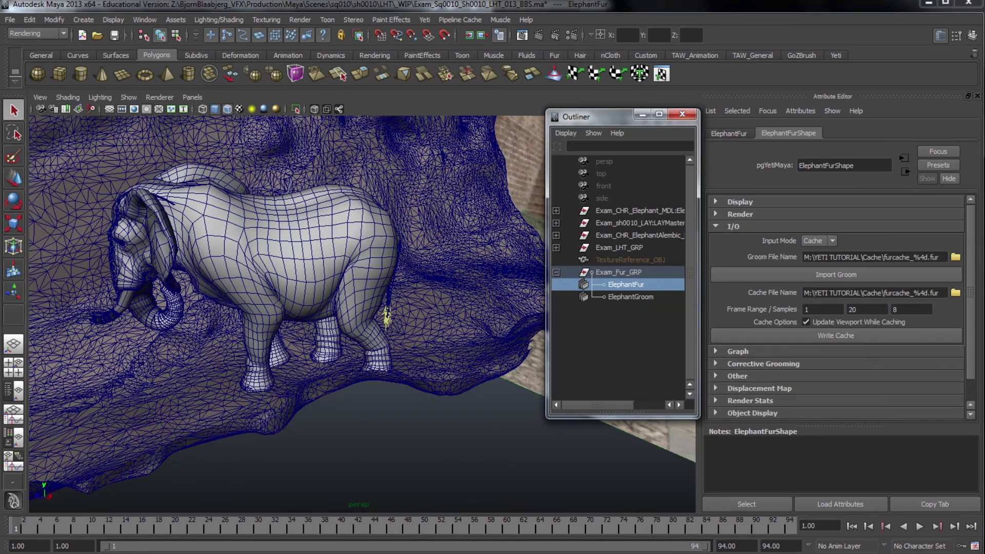